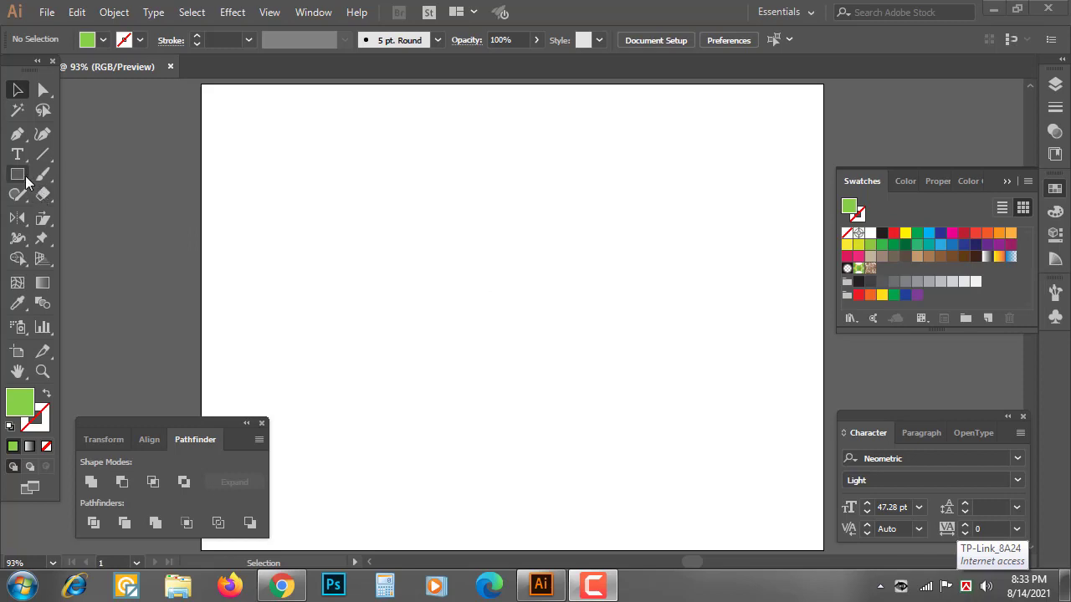
# - Draw a tall, narrow green rectangle near the artboard's centre and raise its upper-right corner point by 10 pt
pyautogui.click(17, 175)
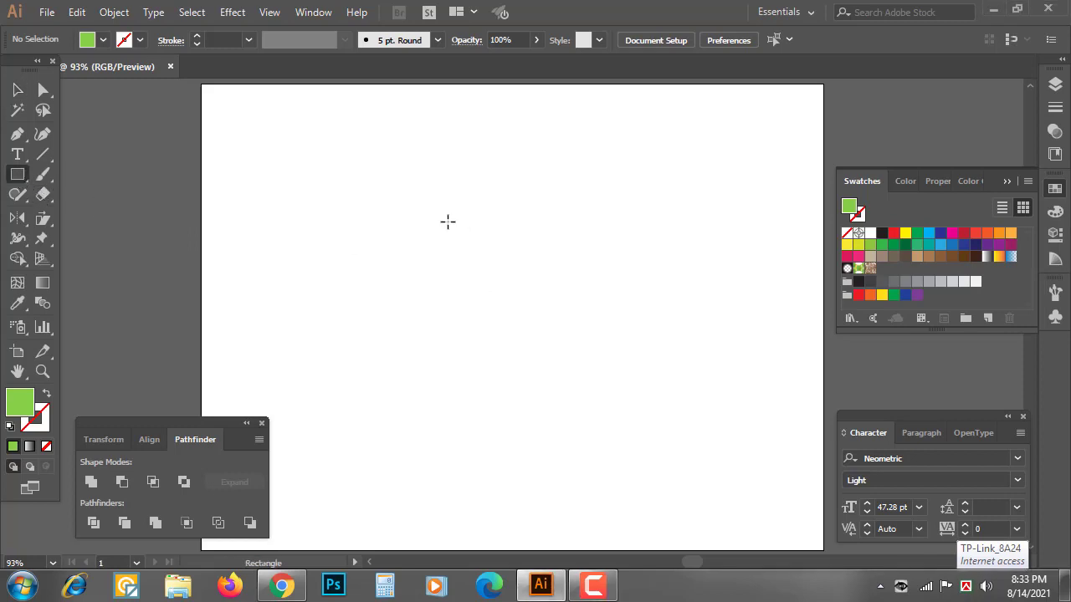
pyautogui.moveTo(448, 222); pyautogui.dragTo(478, 331)
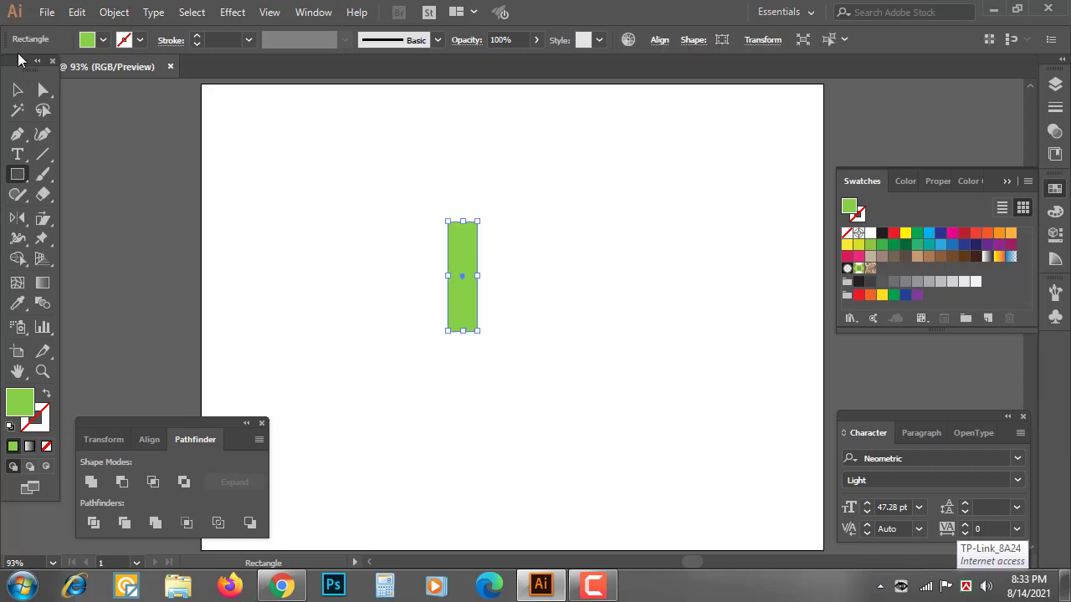
pyautogui.click(44, 90)
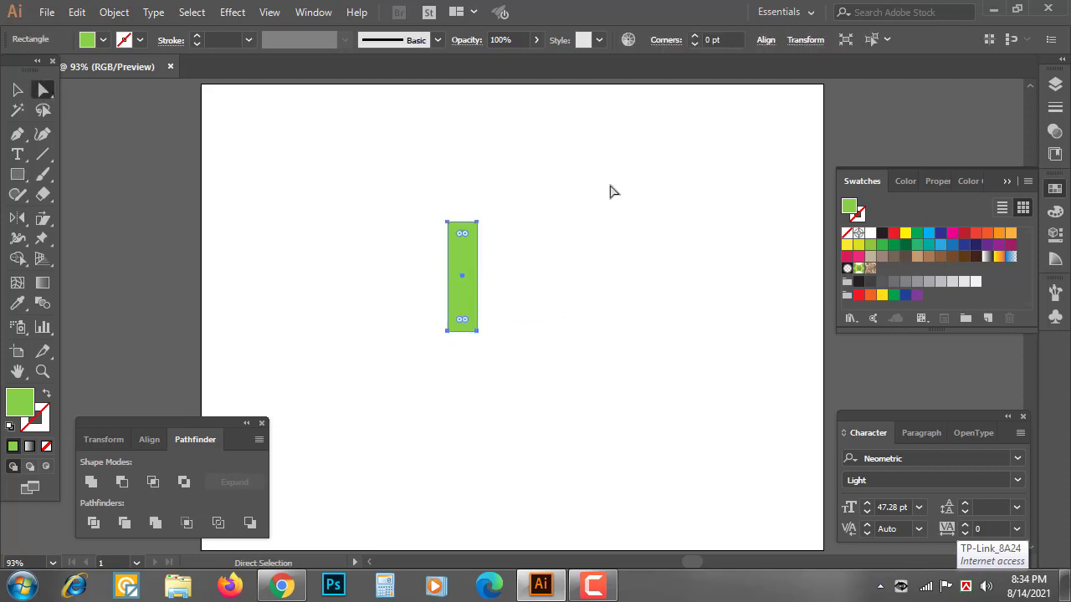
pyautogui.scroll(1, 609, 191)
pyautogui.click(506, 267)
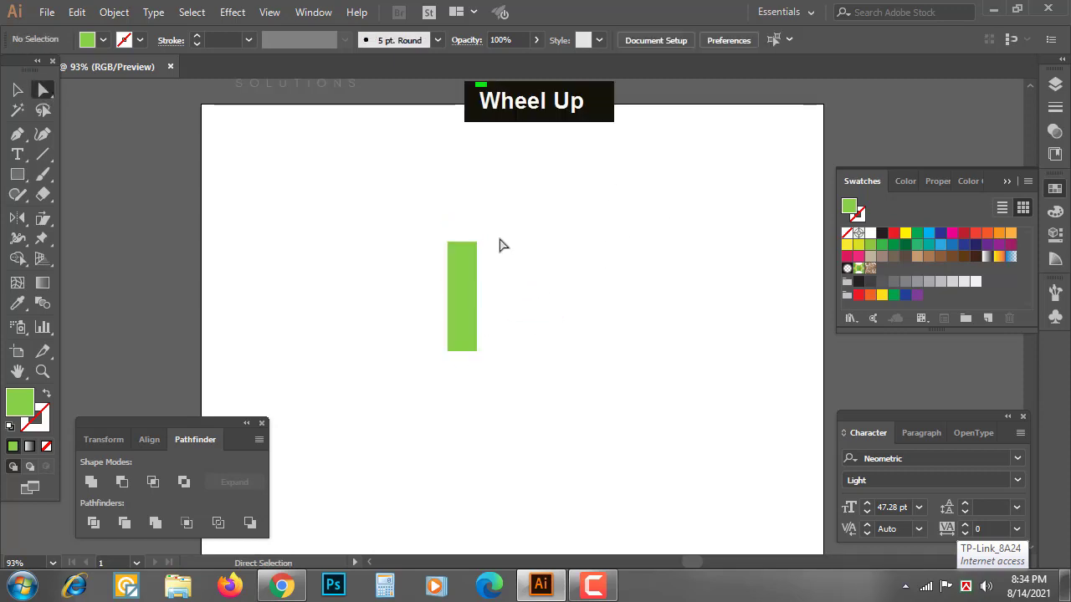
pyautogui.click(477, 242)
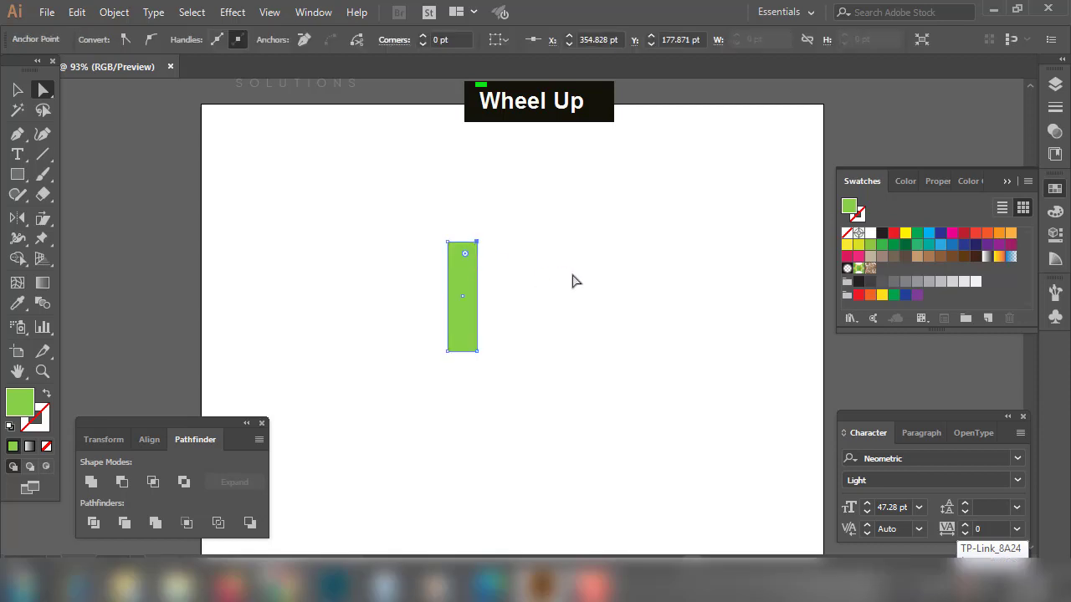
pyautogui.hotkey('shift', 'Up')
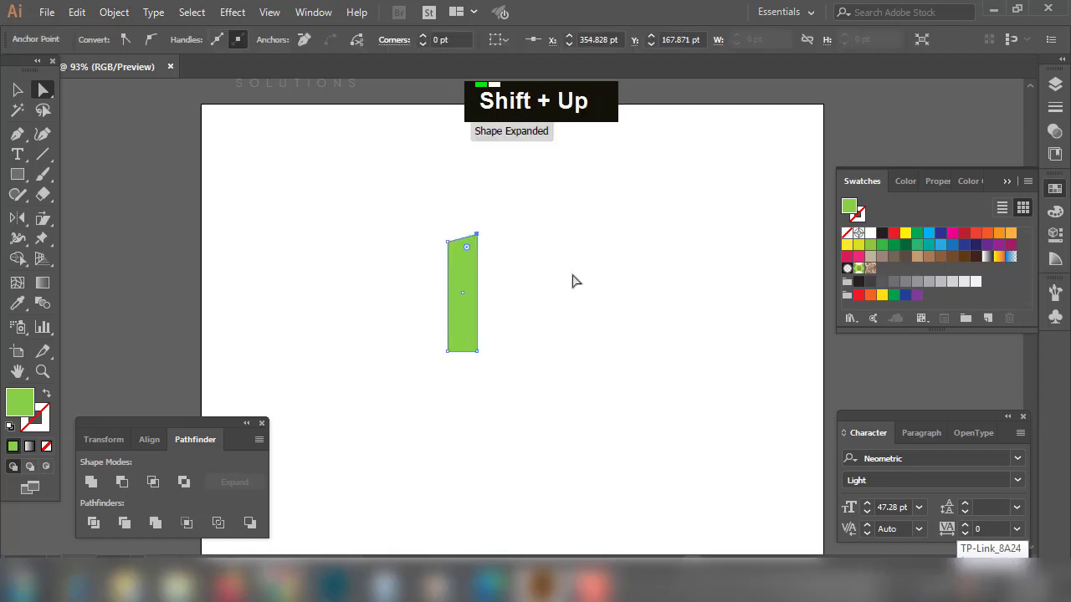
pyautogui.scroll(1, 574, 281)
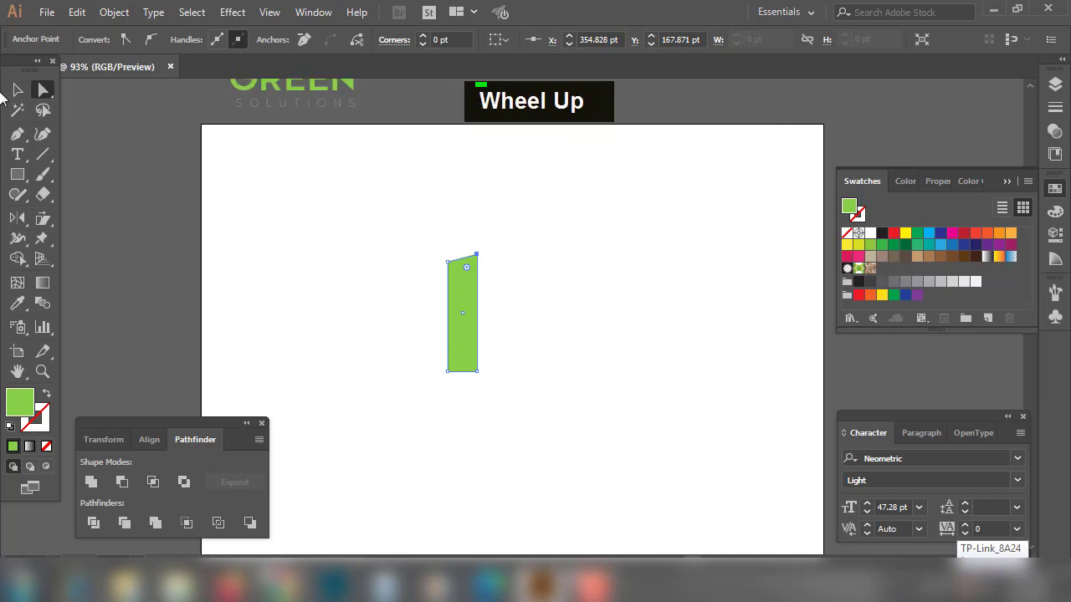
# - Duplicate the slanted bar horizontally to its right, leaving a narrow gap between the two
pyautogui.press('v')
pyautogui.doubleClick(620, 352)
pyautogui.moveTo(471, 330); pyautogui.dragTo(499, 327)
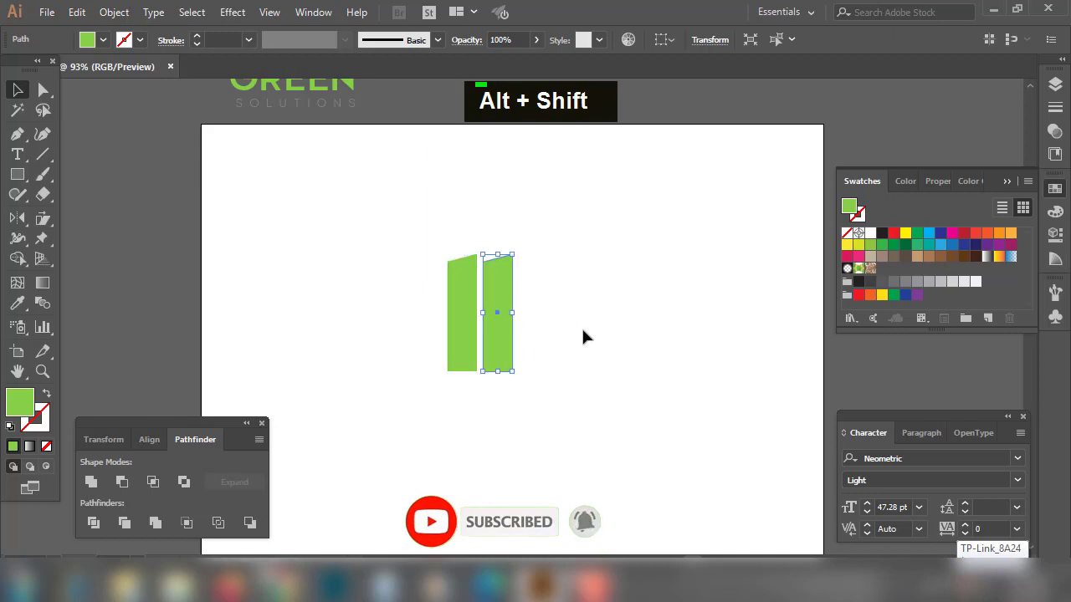
# - Reflect the copied bar across the vertical axis so its slanted top mirrors the first bar, and deselect it
pyautogui.press('o')
pyautogui.press('Return')
pyautogui.press('Return')
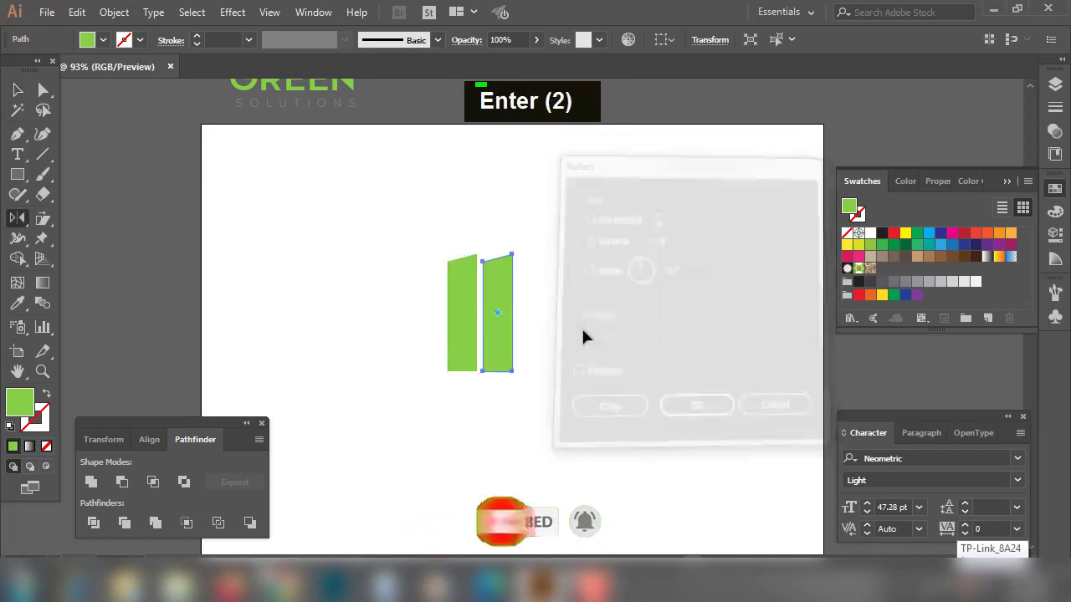
pyautogui.scroll(1, 43, 195)
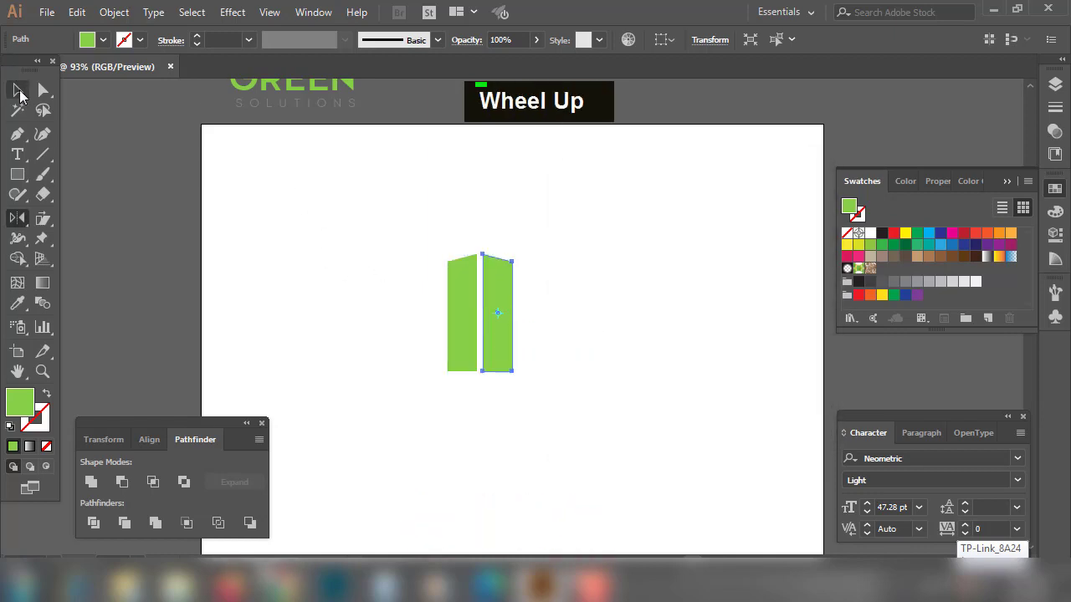
pyautogui.click(18, 91)
pyautogui.click(641, 280)
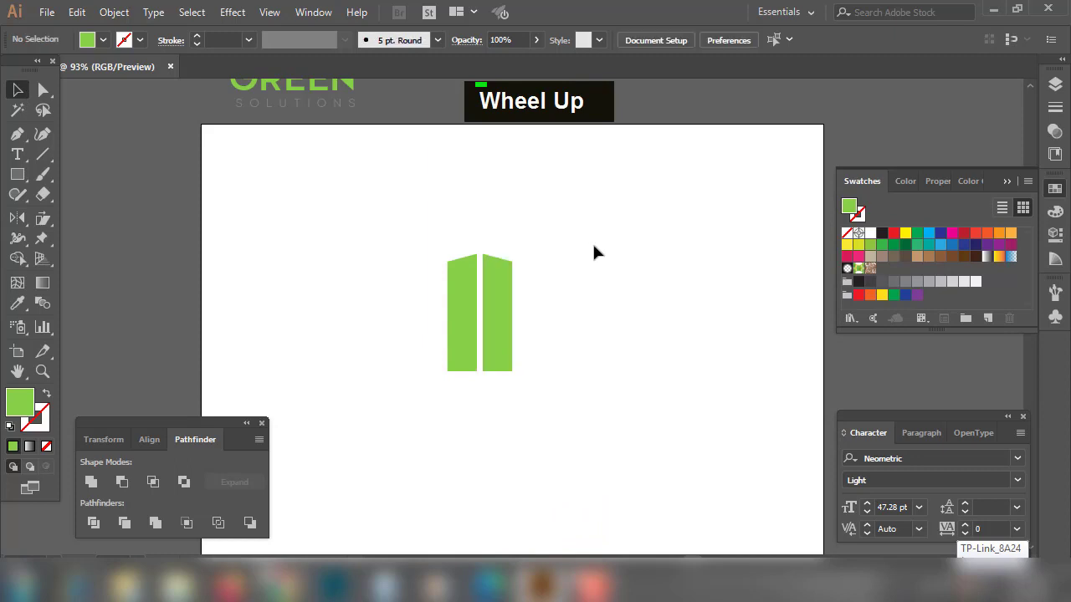
# - Duplicate the pair of bars horizontally to the right with the same narrow gap
pyautogui.moveTo(407, 207); pyautogui.dragTo(595, 317)
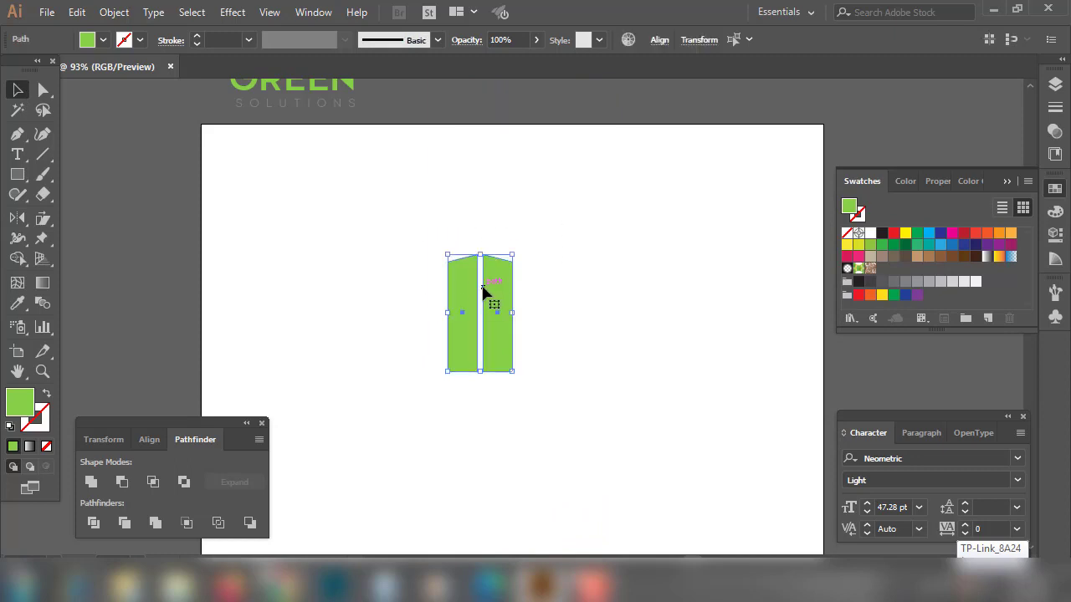
pyautogui.moveTo(494, 299); pyautogui.dragTo(565, 301)
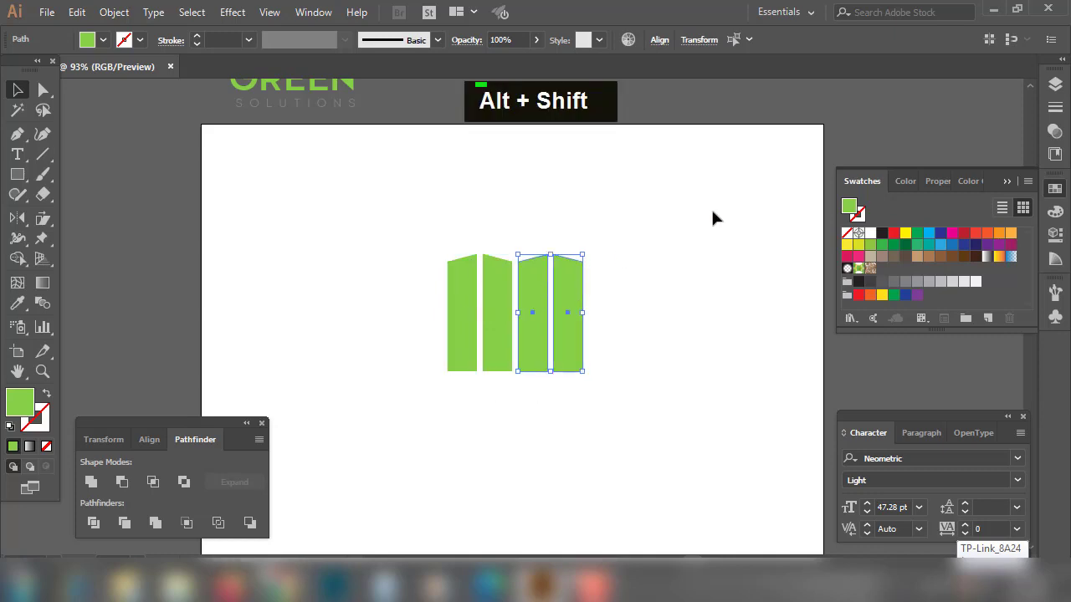
pyautogui.click(713, 217)
# - Raise the top corner points of the two right-hand bars by 90 pt to make them taller
pyautogui.click(42, 90)
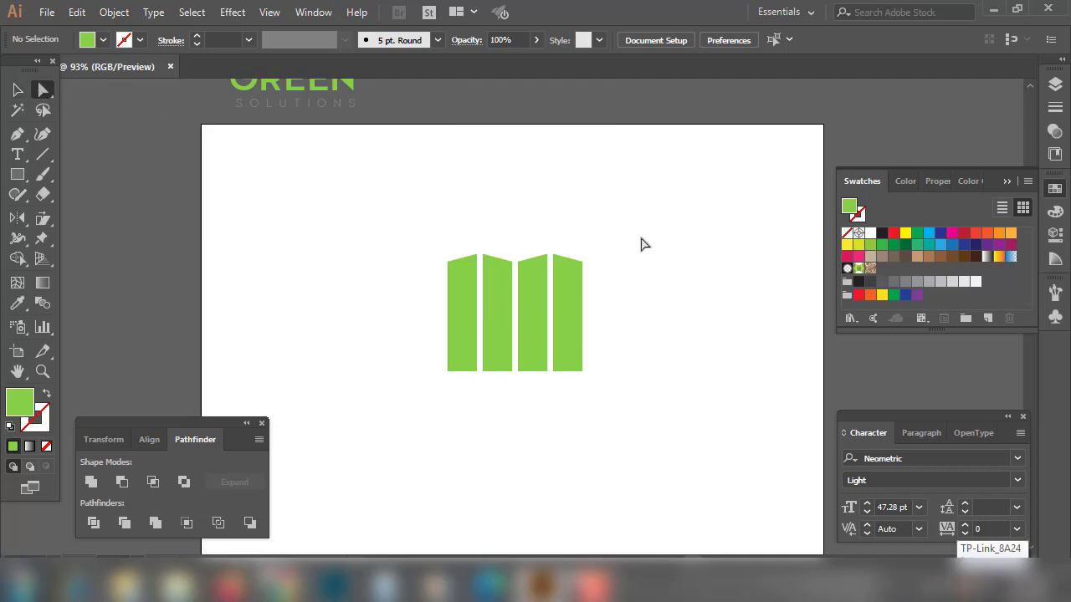
pyautogui.moveTo(513, 234); pyautogui.dragTo(605, 273)
pyautogui.hotkey('shift', 'Up')
pyautogui.hotkey('shift', 'Up')
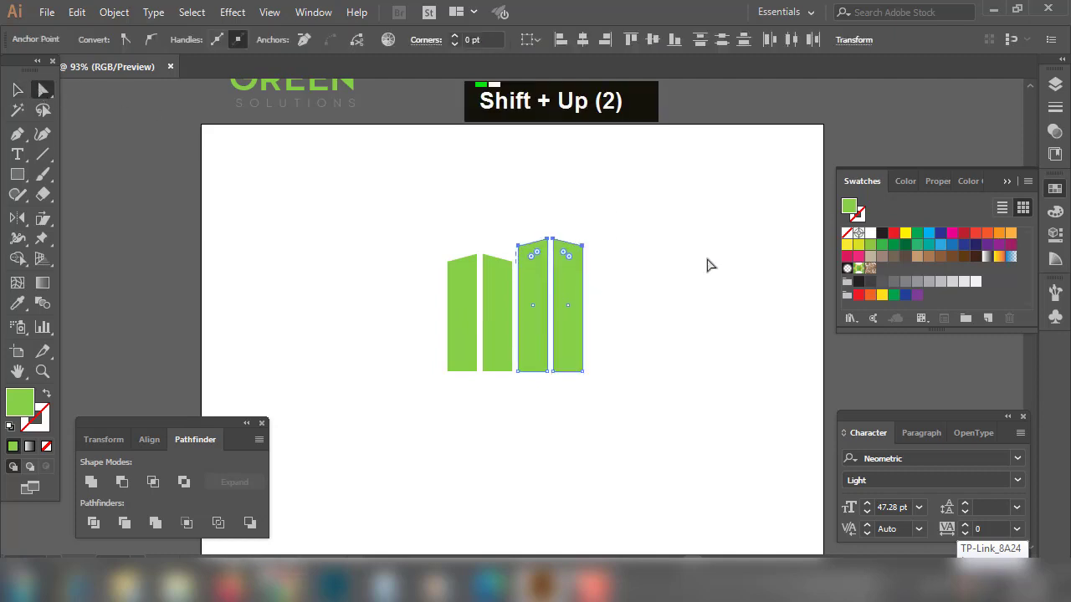
pyautogui.hotkey('shift', 'Up')
pyautogui.hotkey('shift', 'Up')
pyautogui.hotkey('shift', 'Up')
pyautogui.hotkey('shift', 'Up')
pyautogui.hotkey('shift', 'Up')
pyautogui.hotkey('shift', 'Up')
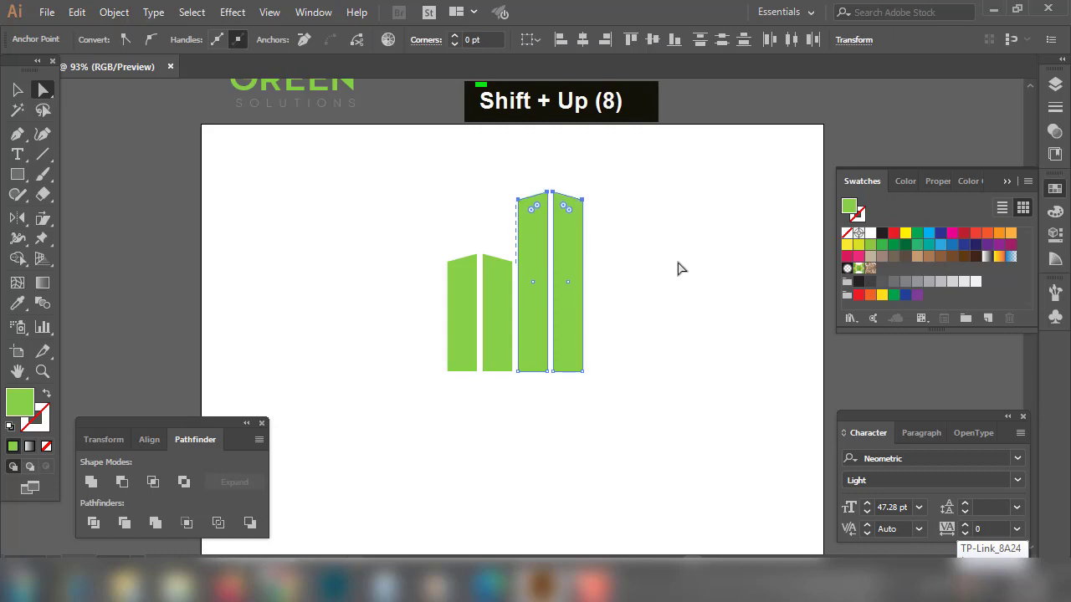
pyautogui.hotkey('shift', 'Up')
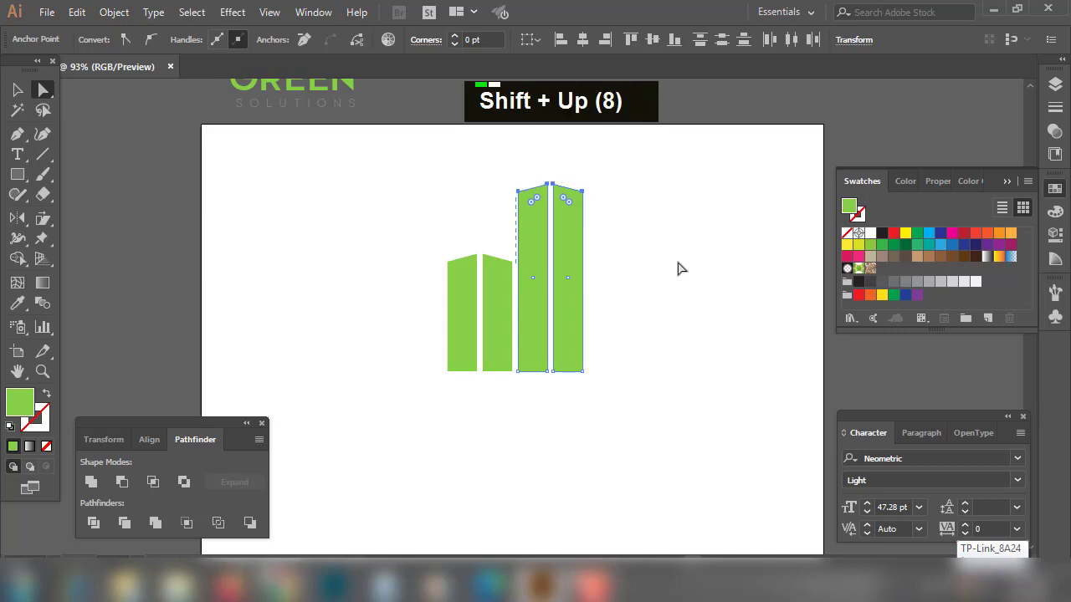
pyautogui.click(762, 293)
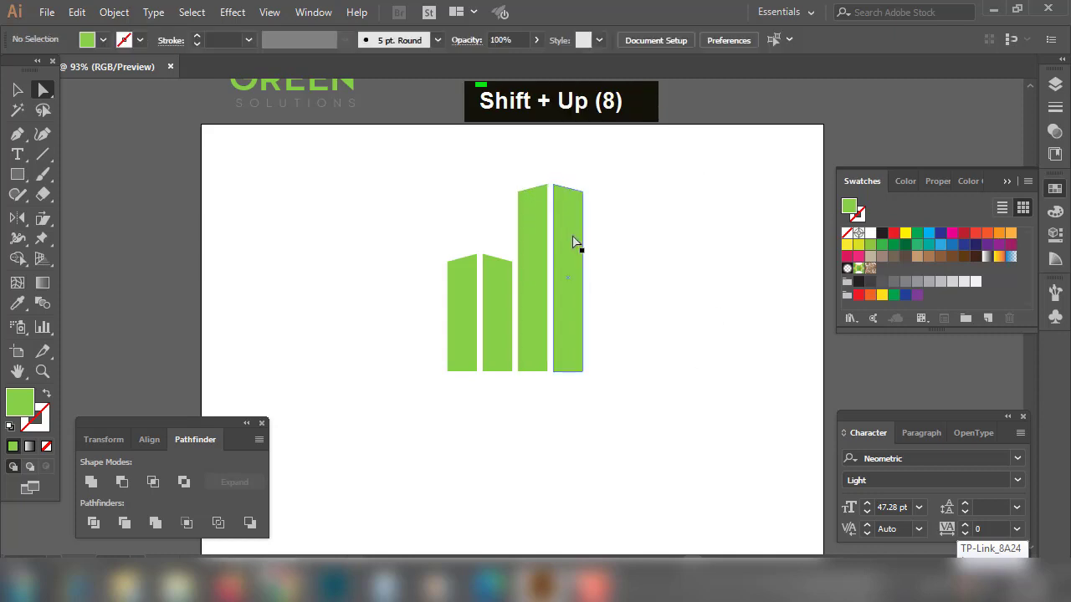
# - Widen the third bar by moving its two left corner points 20 pt to the left
pyautogui.click(517, 190)
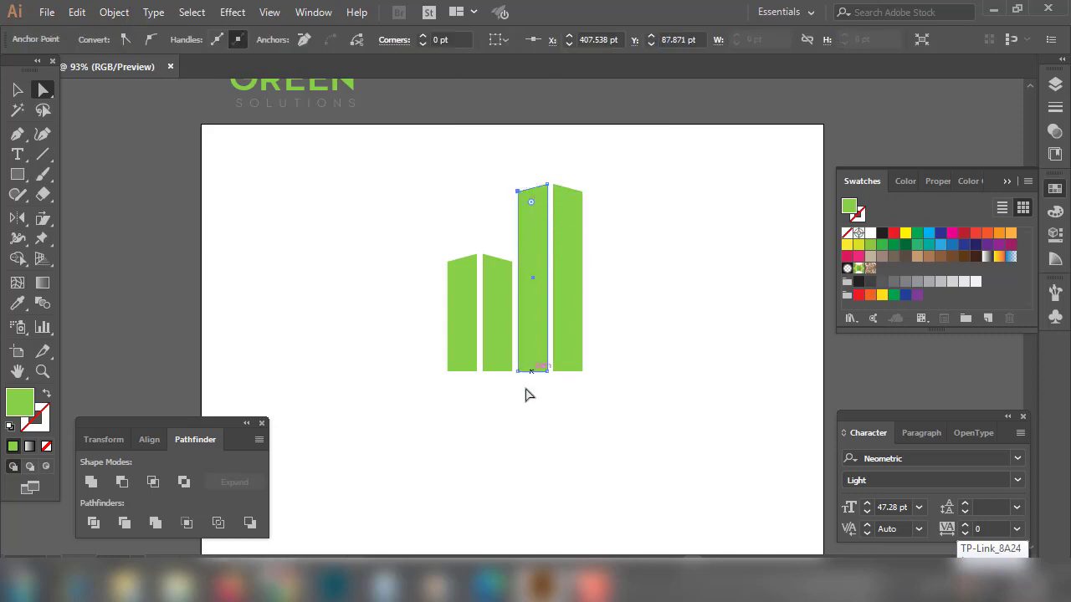
pyautogui.keyDown('shift'); pyautogui.click(517, 371); pyautogui.keyUp('shift')
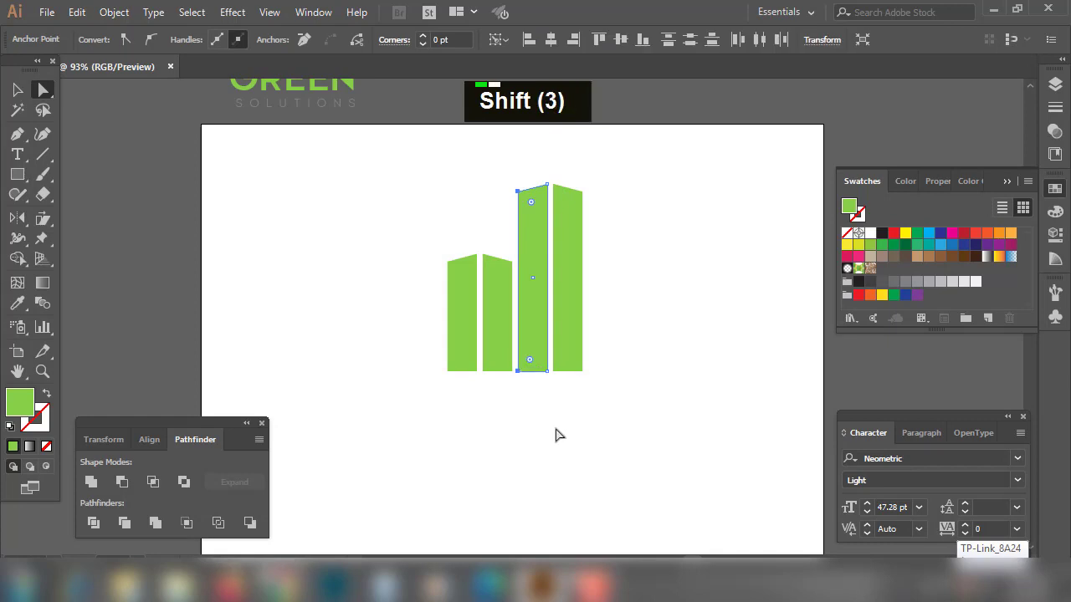
pyautogui.hotkey('shift', 'Left')
pyautogui.hotkey('shift', 'Left')
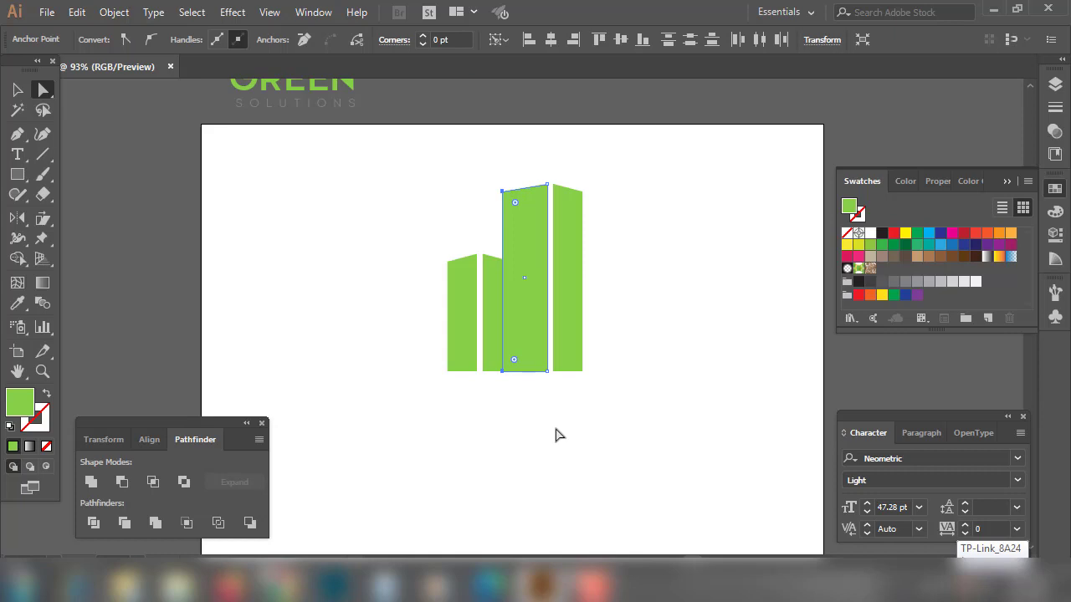
pyautogui.click(671, 351)
# - Lower the upper-left corner point of the widened third bar to steepen its roof slope
pyautogui.click(502, 192)
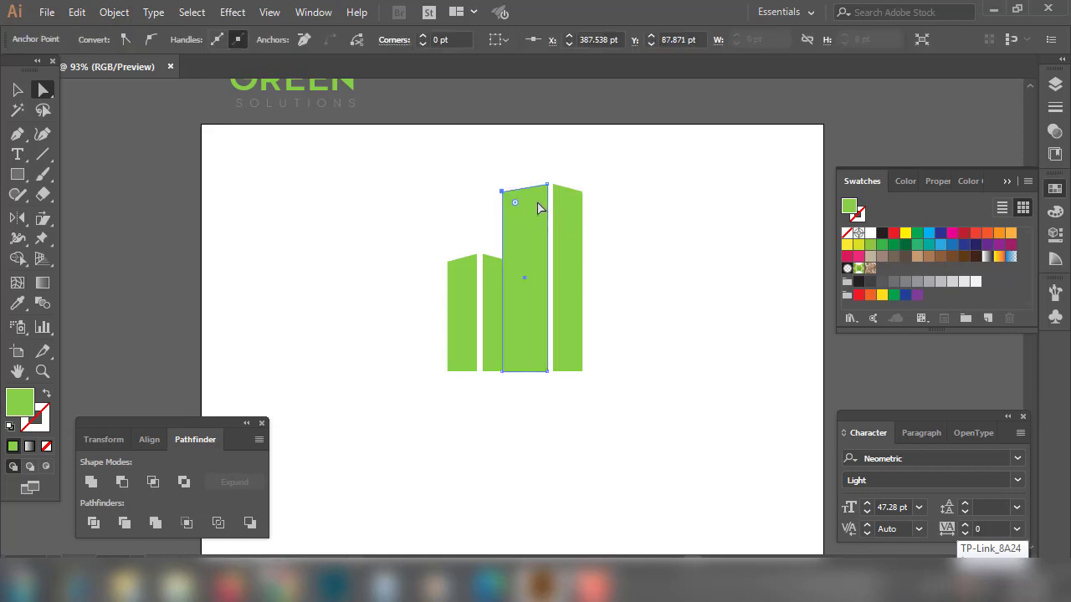
pyautogui.press('Down')
pyautogui.press('Down')
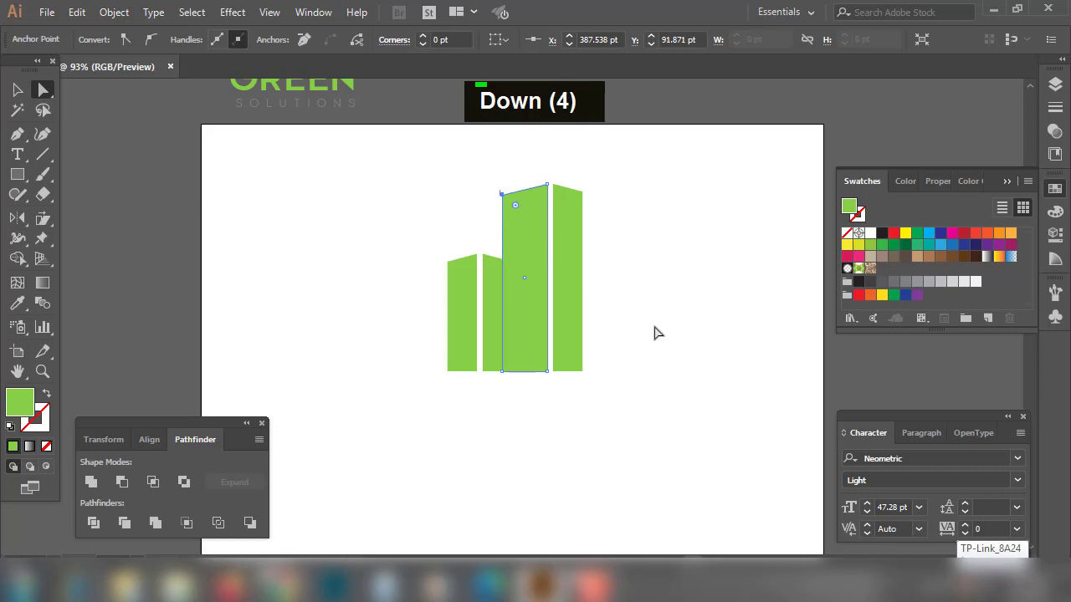
pyautogui.click(661, 310)
# - Shift the two tall bars together 10 pt to the left, over the second short bar
pyautogui.click(501, 321)
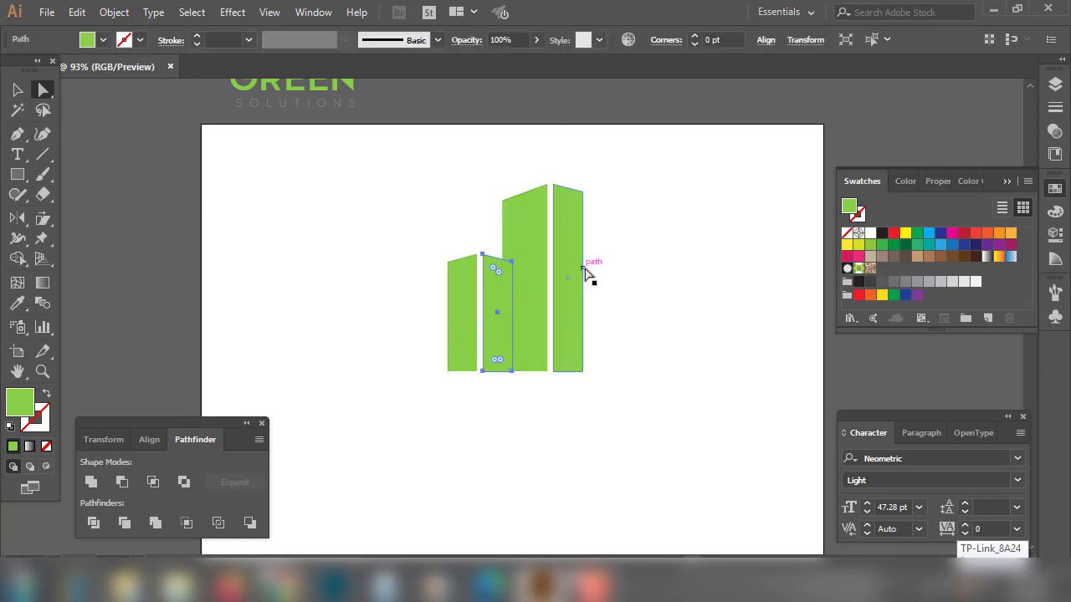
pyautogui.click(538, 233)
pyautogui.keyDown('shift'); pyautogui.click(574, 240); pyautogui.keyUp('shift')
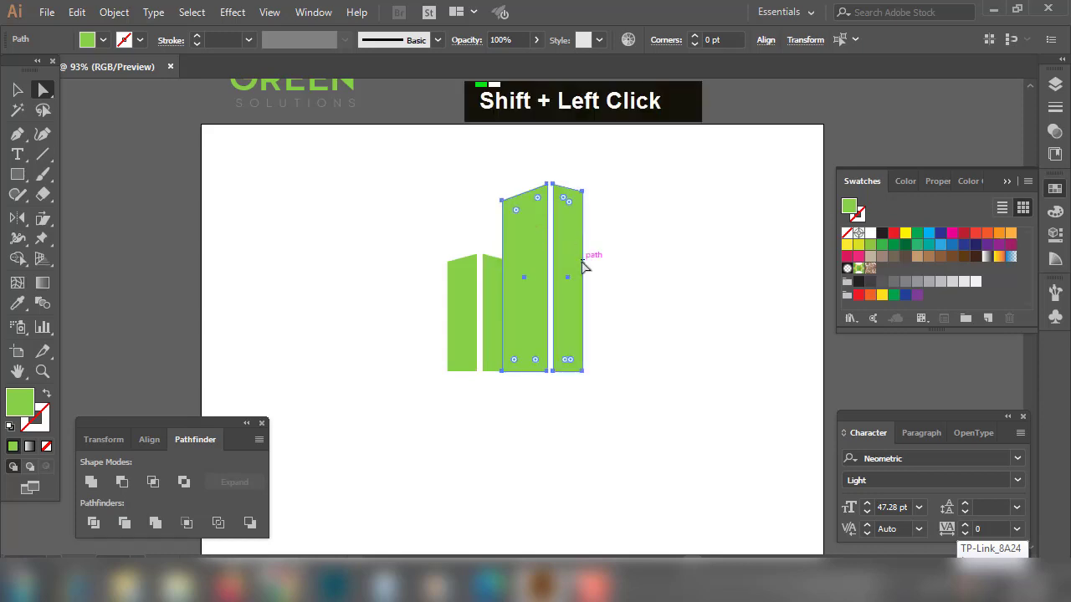
pyautogui.hotkey('shift', 'Left')
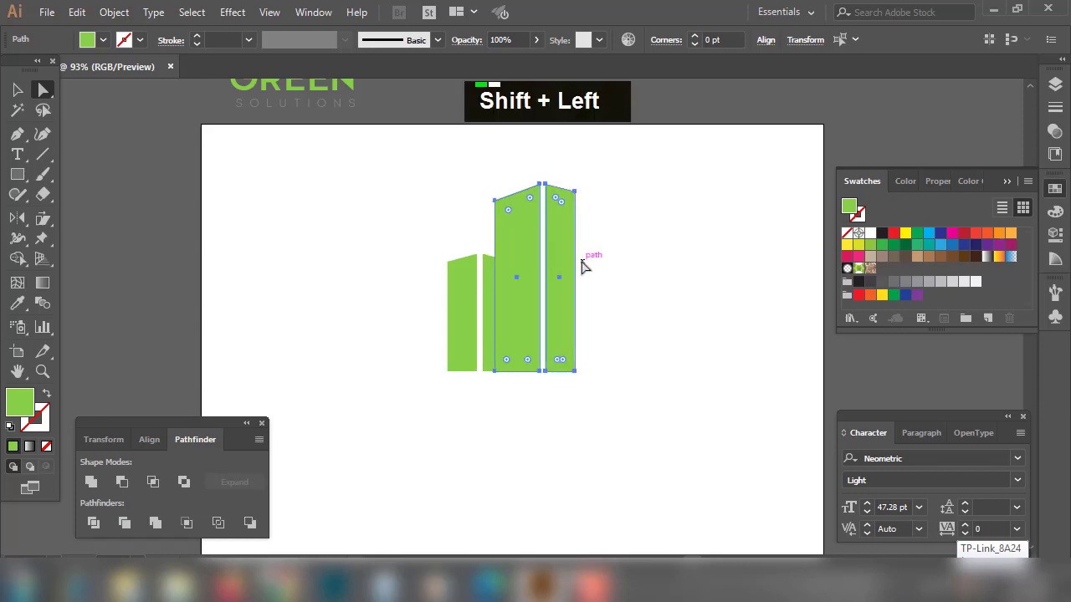
# - Offset the second short bar's path outward by 7 pt with miter joins and the preview enabled
pyautogui.click(493, 279)
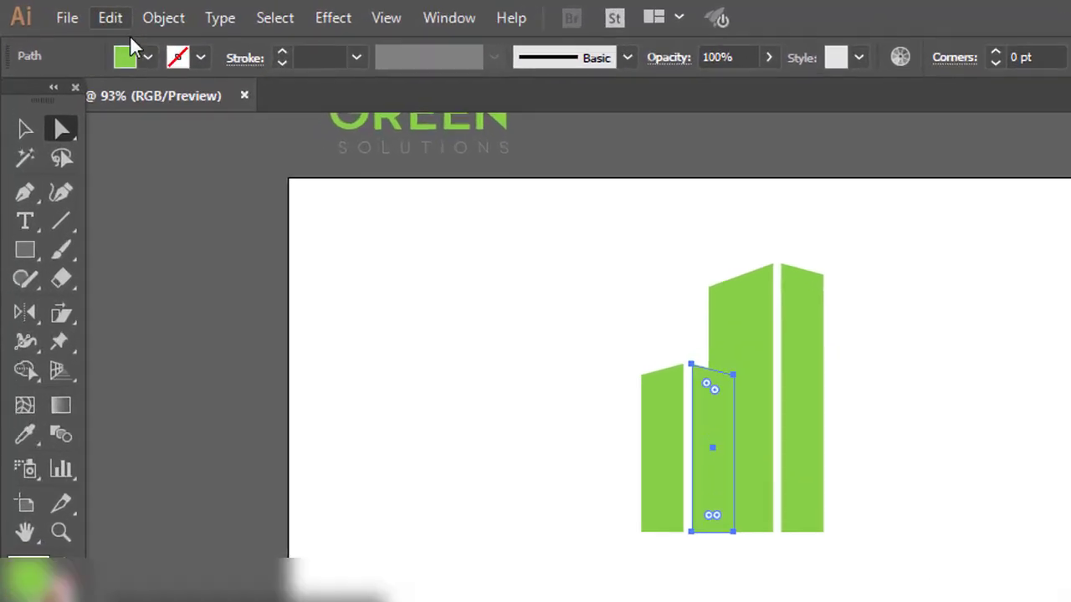
pyautogui.click(114, 11)
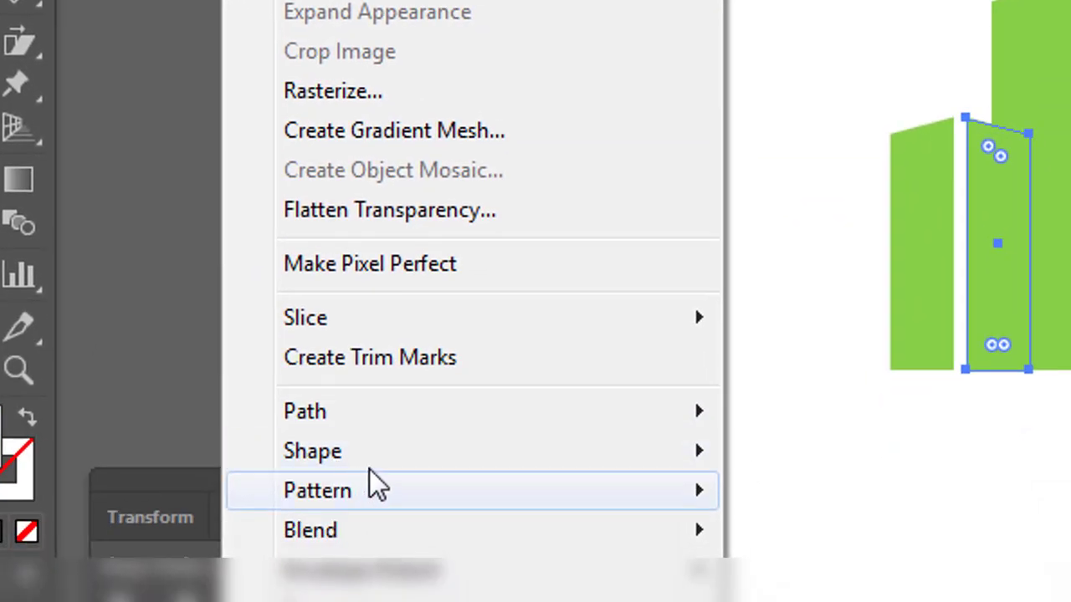
pyautogui.moveTo(440, 601)
pyautogui.moveTo(382, 418)
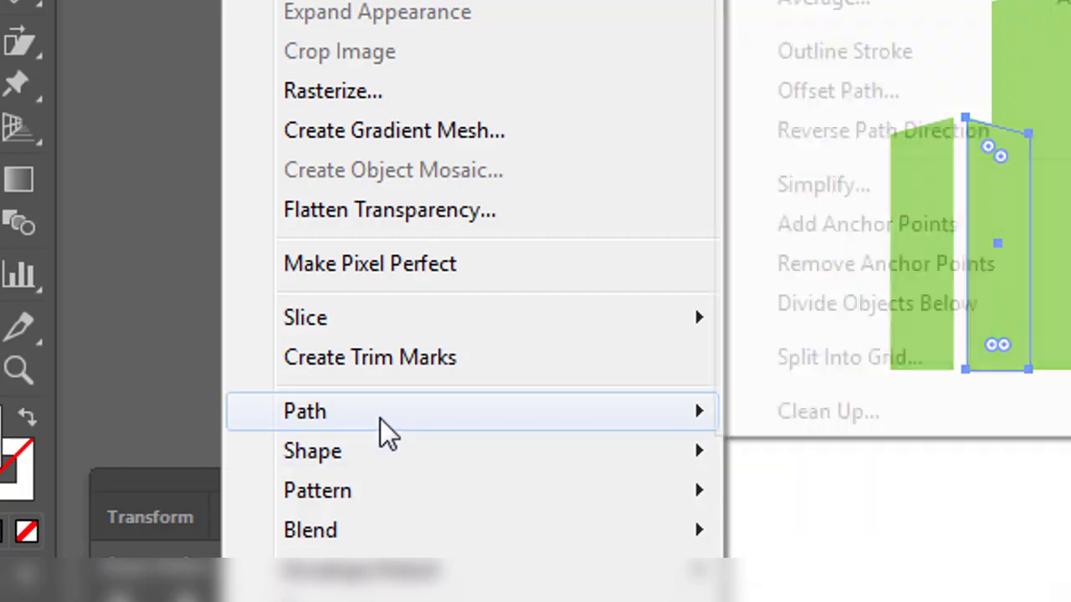
pyautogui.click(733, 134)
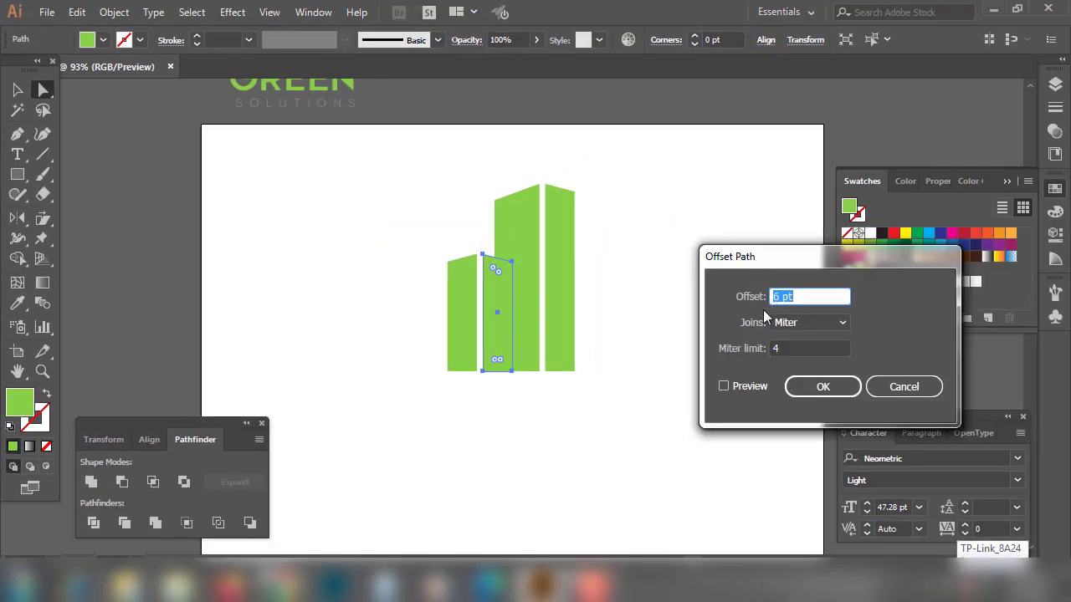
pyautogui.click(737, 386)
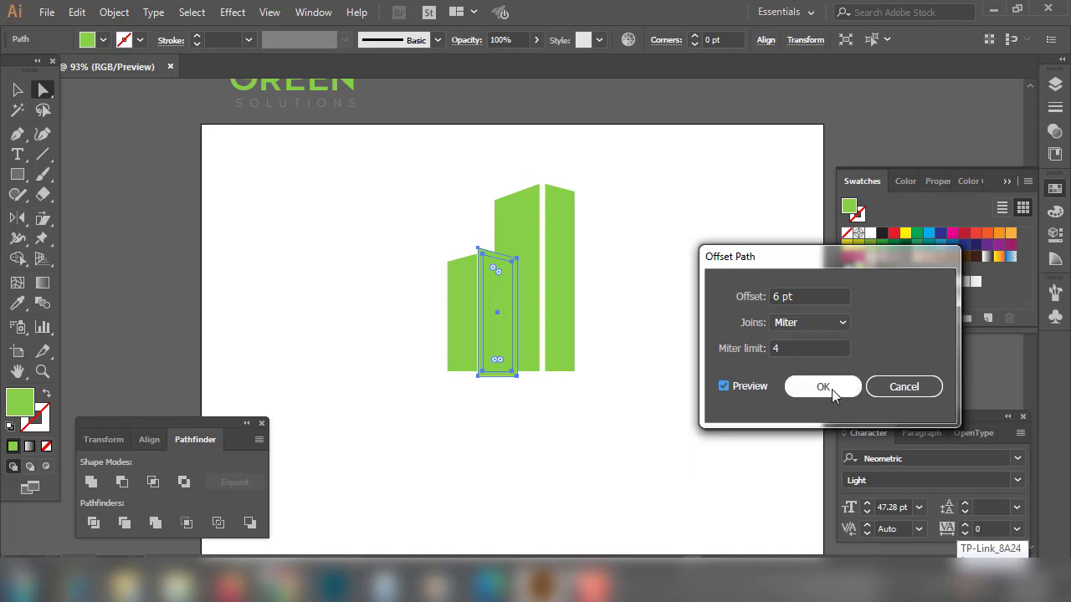
pyautogui.scroll(-1, 804, 296)
pyautogui.scroll(1, 804, 296)
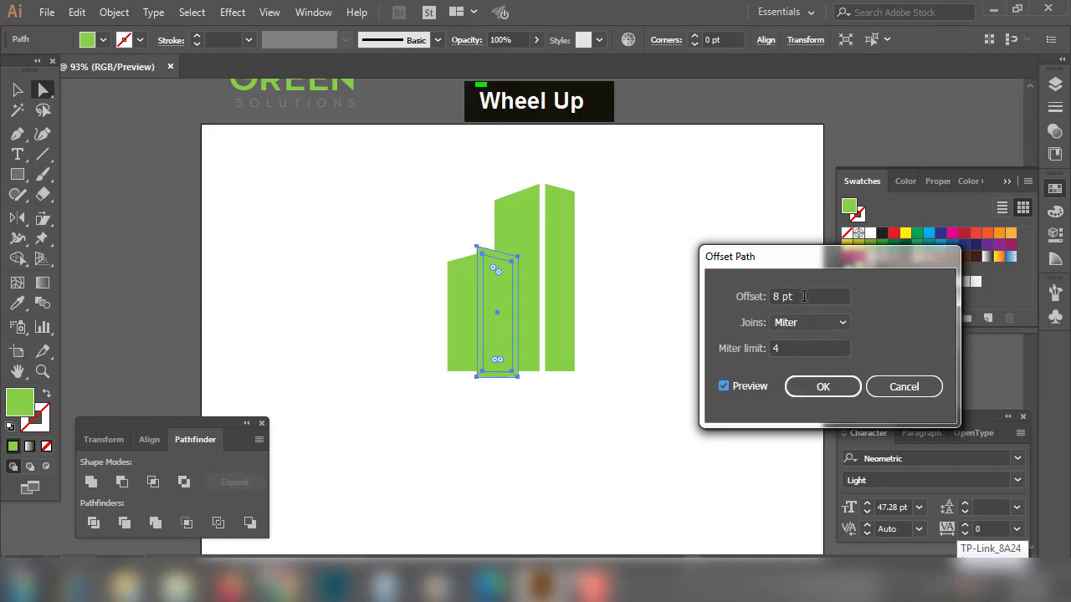
pyautogui.scroll(-1, 804, 296)
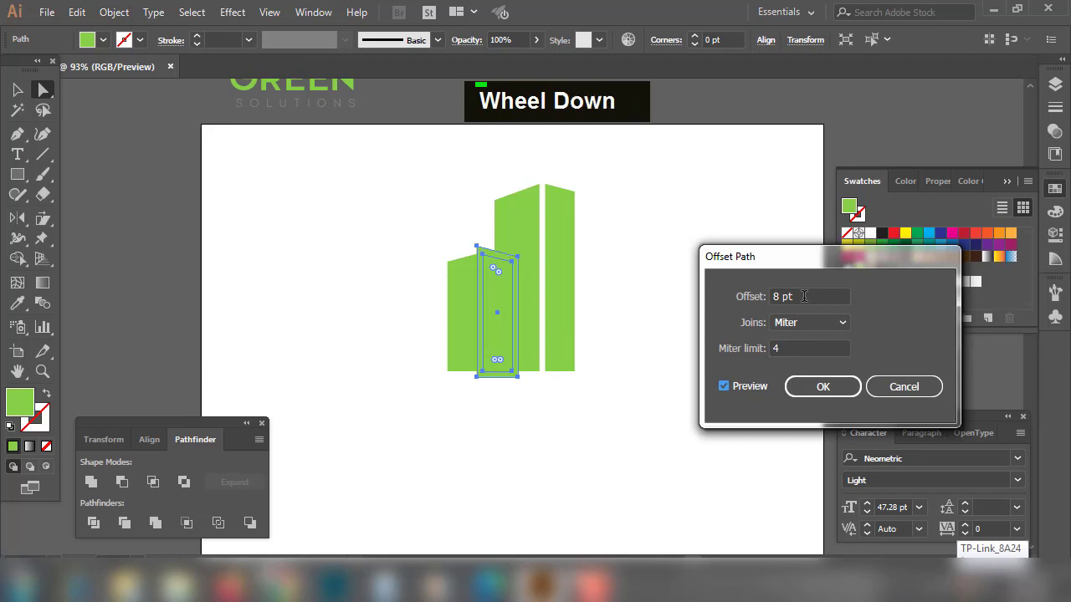
pyautogui.scroll(-1, 804, 296)
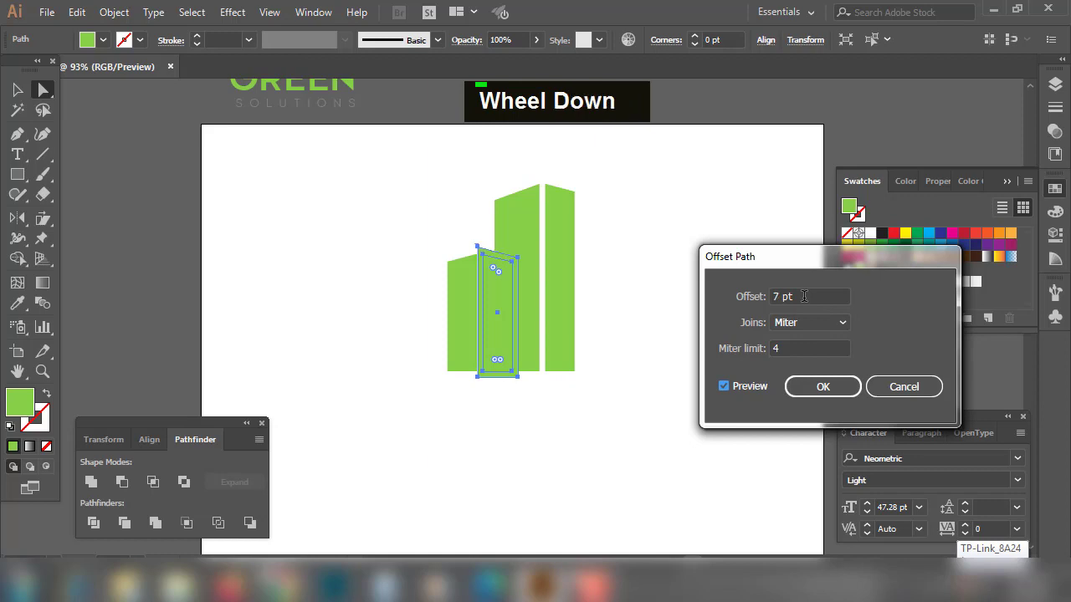
pyautogui.click(823, 386)
# - Intersect the offset outline of the second bar with the wide tall bar
pyautogui.keyDown('shift'); pyautogui.click(521, 232); pyautogui.keyUp('shift')
pyautogui.click(153, 481)
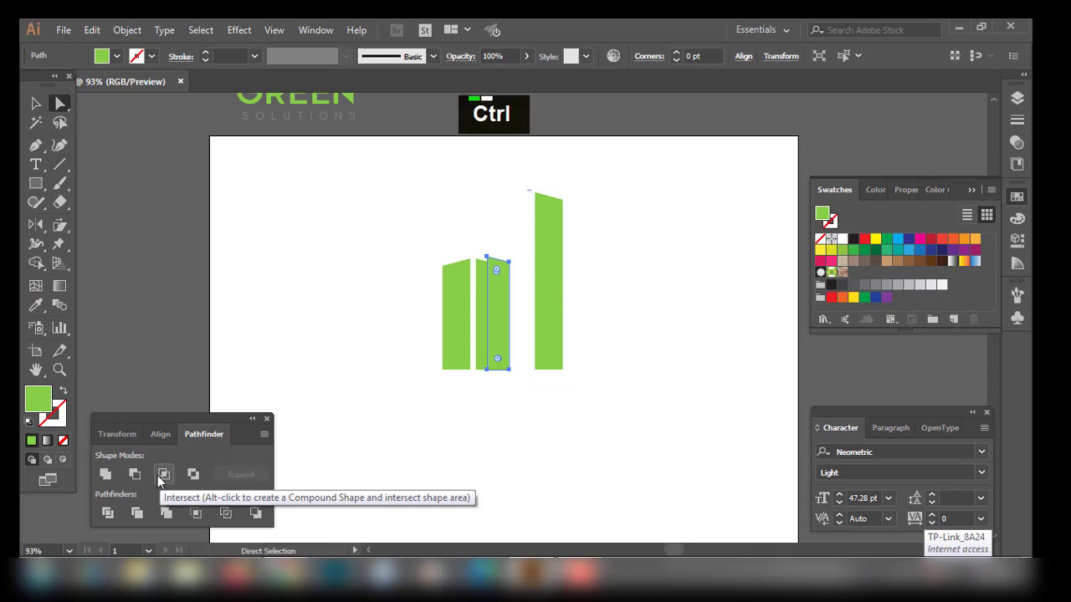
# - Undo the intersection, apply Exclude to the offset outline and the wide tall bar, and delete the leftover offset piece
pyautogui.hotkey('ctrl', 'z')
pyautogui.click(193, 474)
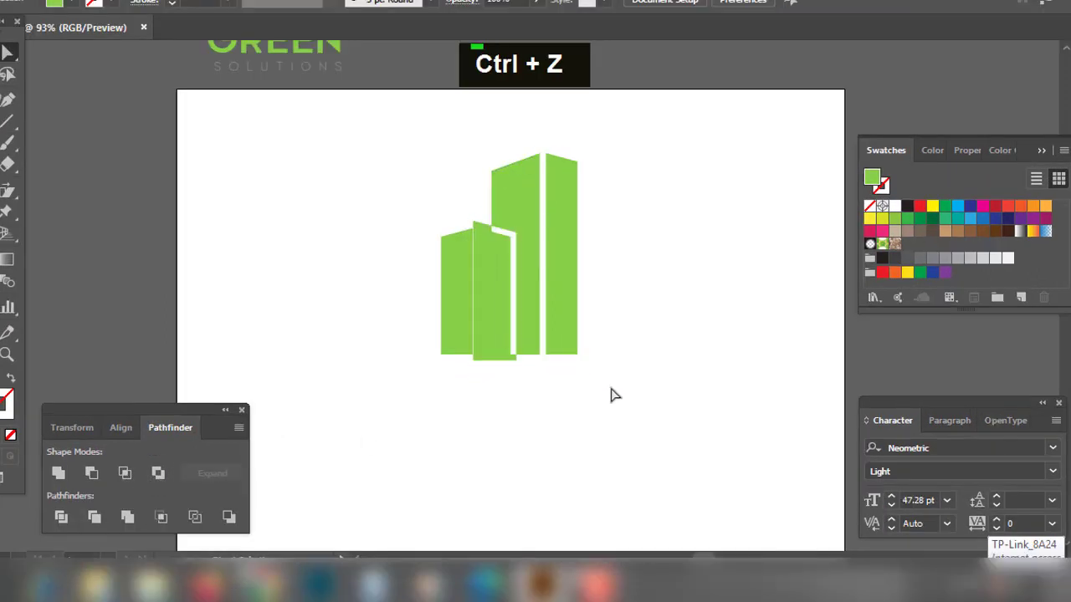
pyautogui.click(486, 325)
pyautogui.press('Delete')
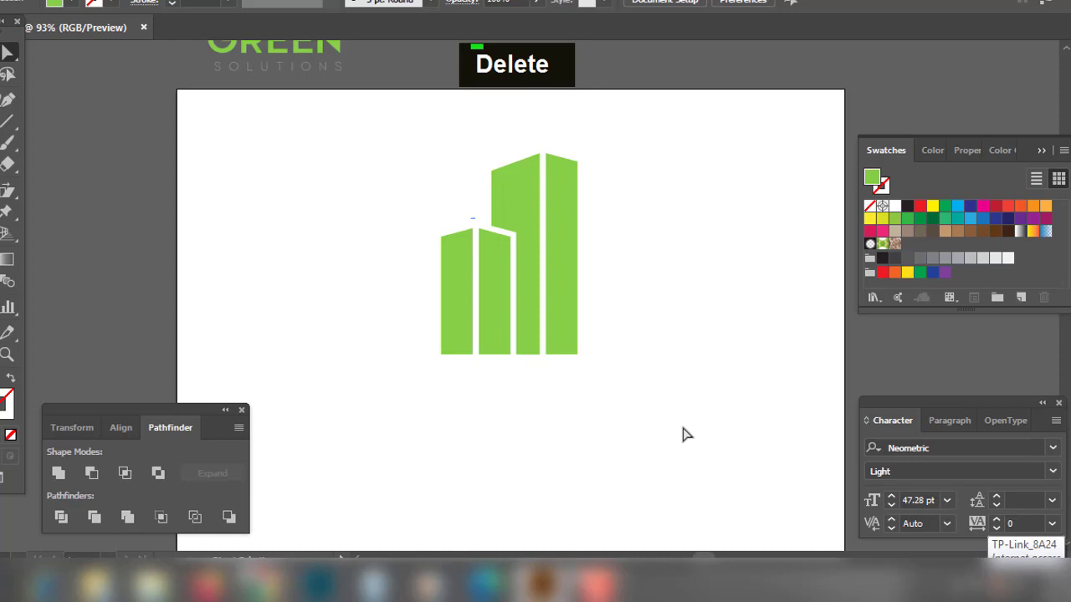
# - Recolour the second short bar and the rightmost tall bar with the darker green swatch
pyautogui.press('space')
pyautogui.moveTo(594, 427); pyautogui.dragTo(633, 496)
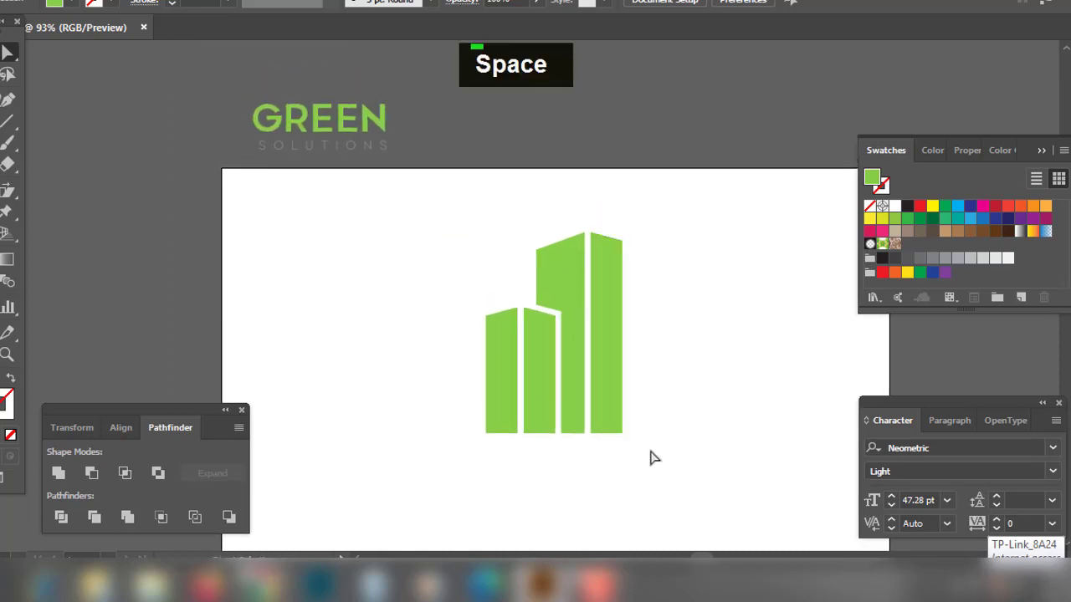
pyautogui.click(500, 376)
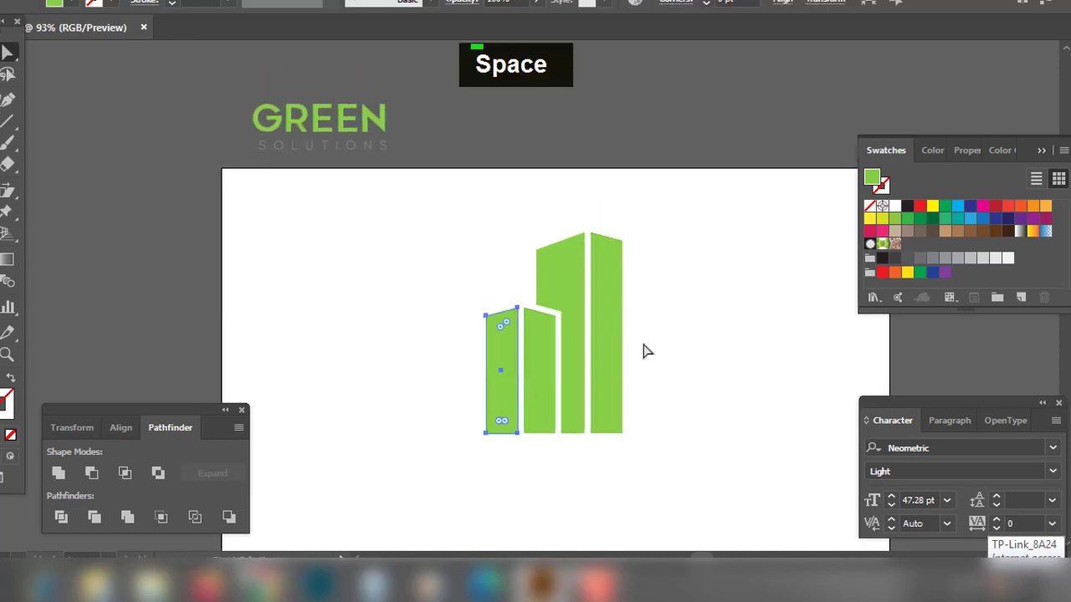
pyautogui.click(539, 378)
pyautogui.keyDown('shift'); pyautogui.click(613, 380); pyautogui.keyUp('shift')
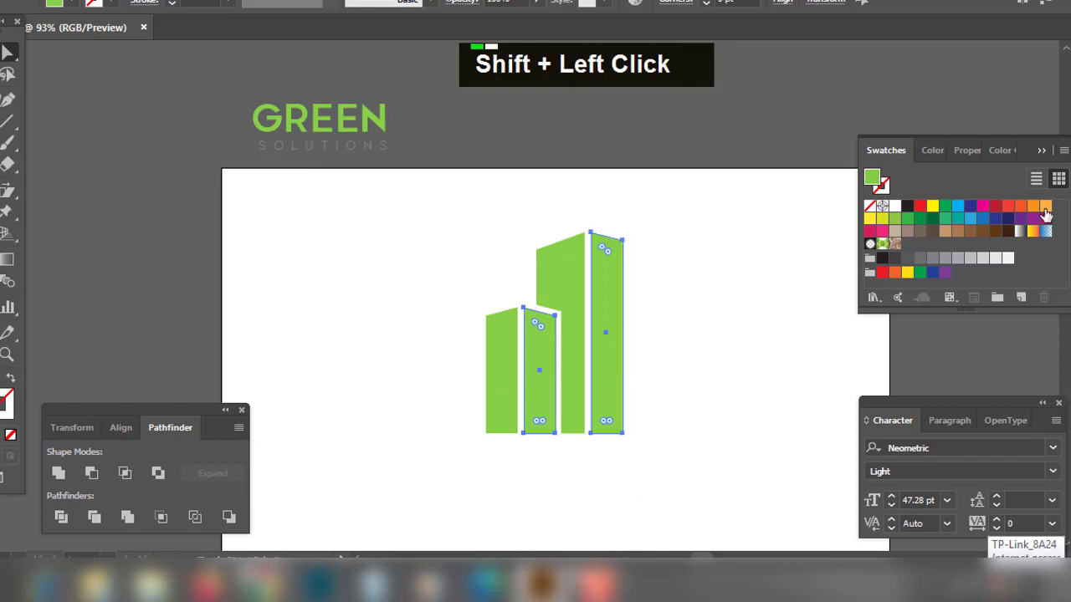
pyautogui.click(907, 219)
pyautogui.click(772, 357)
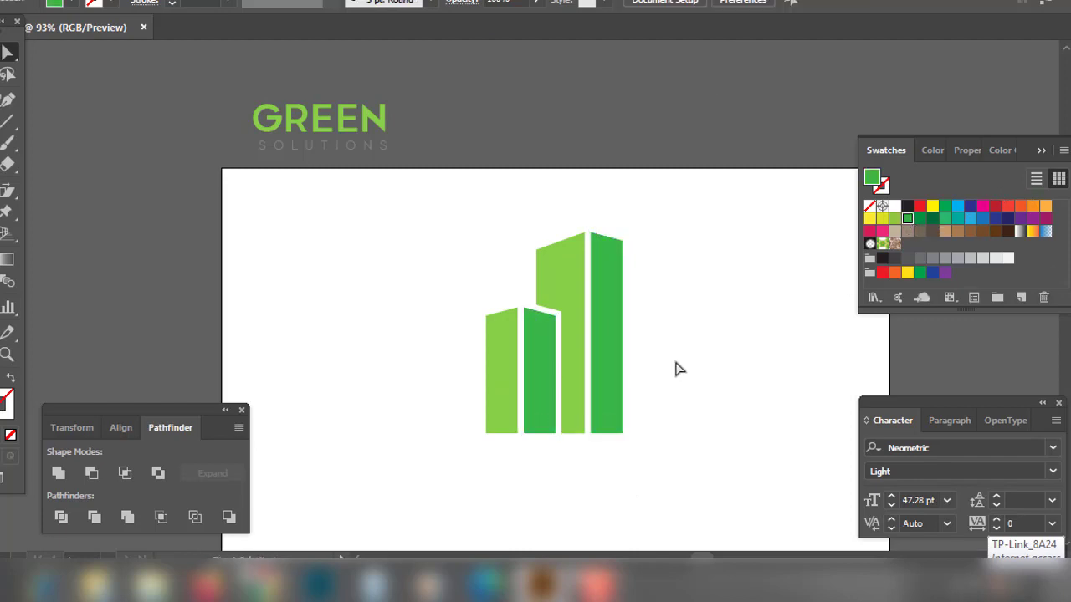
# - Draw a darker green square to the right of the rightmost tall bar, near its base
pyautogui.press('space')
pyautogui.moveTo(728, 387); pyautogui.dragTo(675, 332)
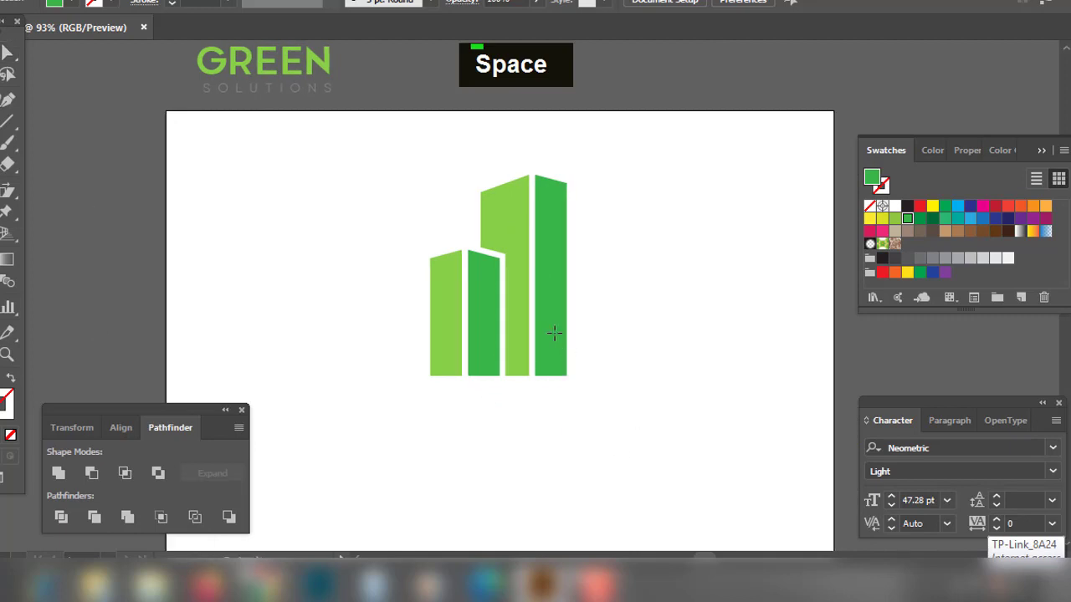
pyautogui.press('shift')
pyautogui.moveTo(535, 313); pyautogui.dragTo(651, 350)
pyautogui.click(767, 311)
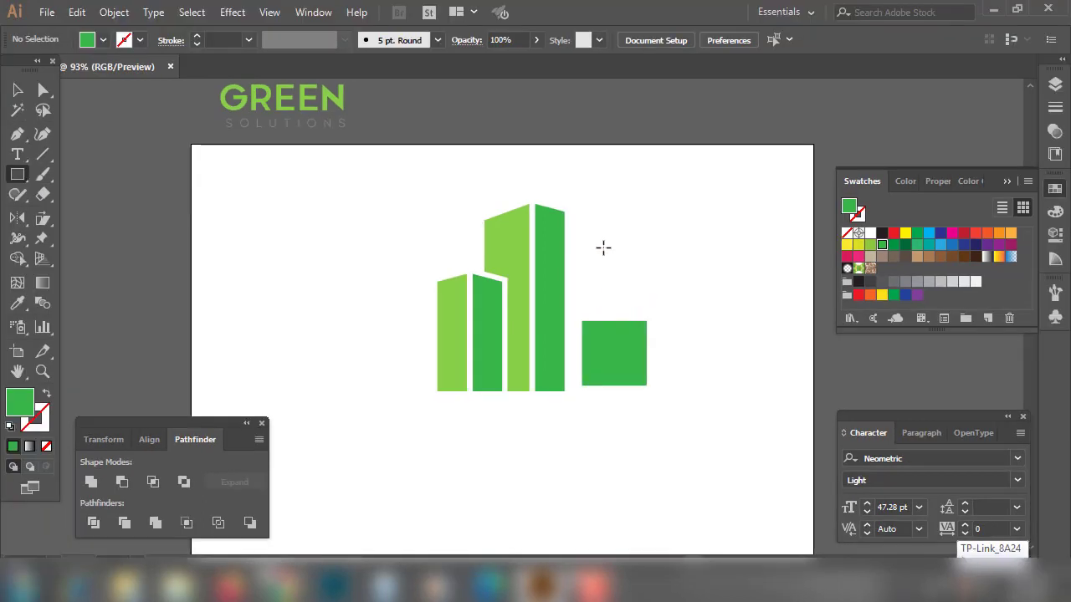
# - Draw a thin vertical strip through the square and rotate a copy of it 90° in place to form a cross
pyautogui.moveTo(607, 219); pyautogui.dragTo(604, 429)
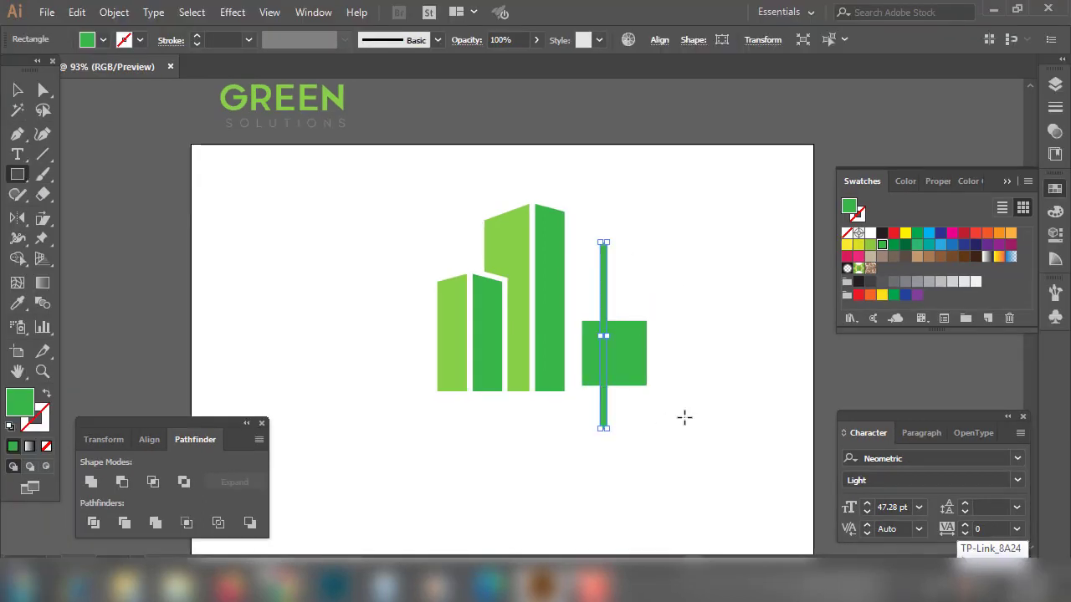
pyautogui.hotkey('ctrl', 'c')
pyautogui.hotkey('ctrl', 'f')
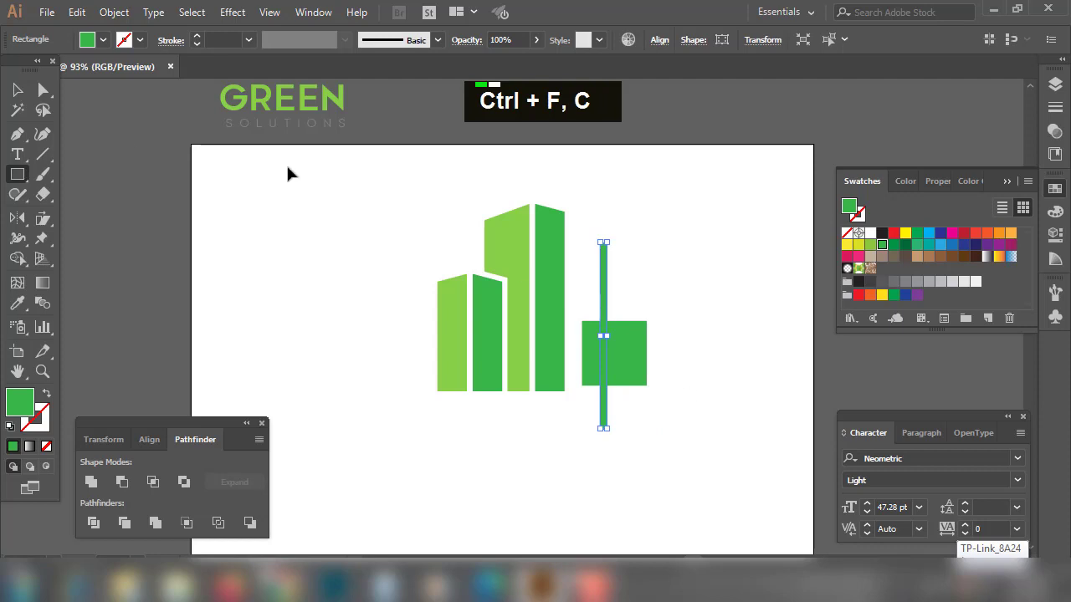
pyautogui.press('v')
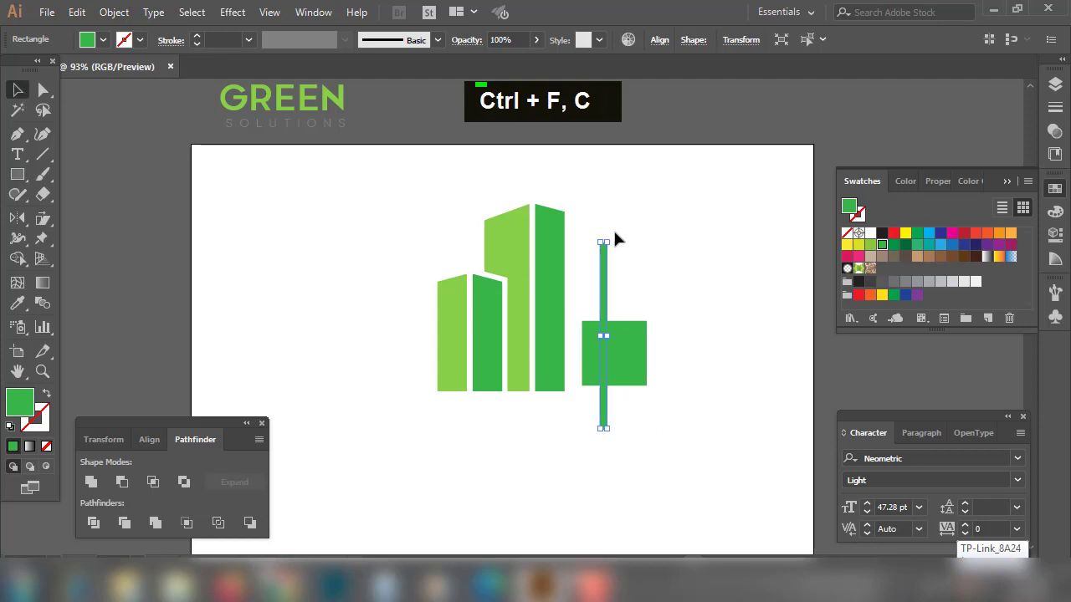
pyautogui.moveTo(610, 240); pyautogui.dragTo(693, 350)
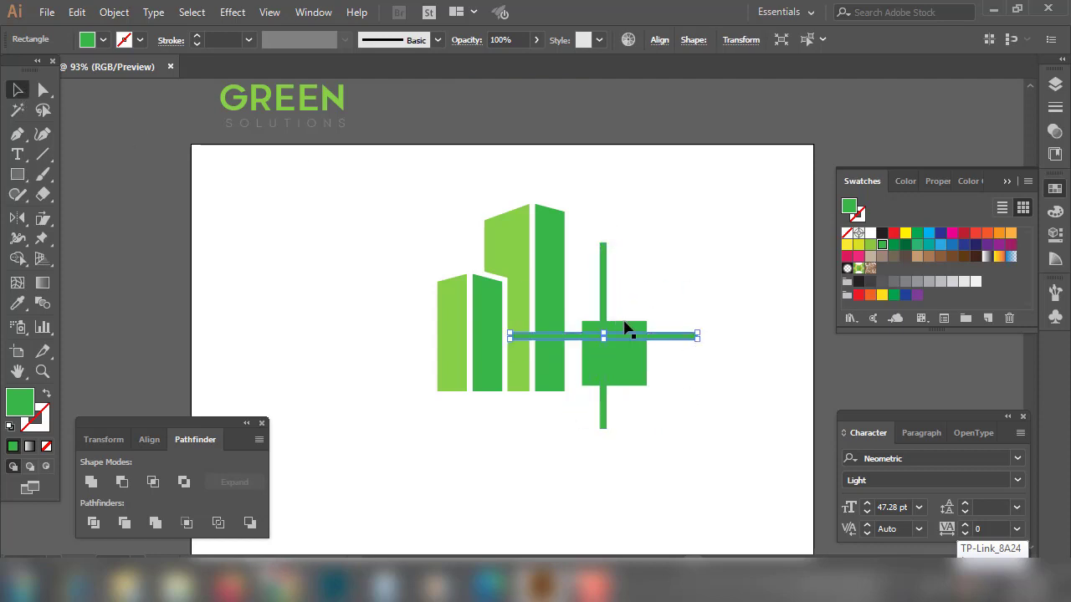
# - Group the two crossed strips and centre the cross horizontally and vertically on the square, using the square as key object
pyautogui.press('shift')
pyautogui.keyDown('shift'); pyautogui.click(603, 266); pyautogui.keyUp('shift')
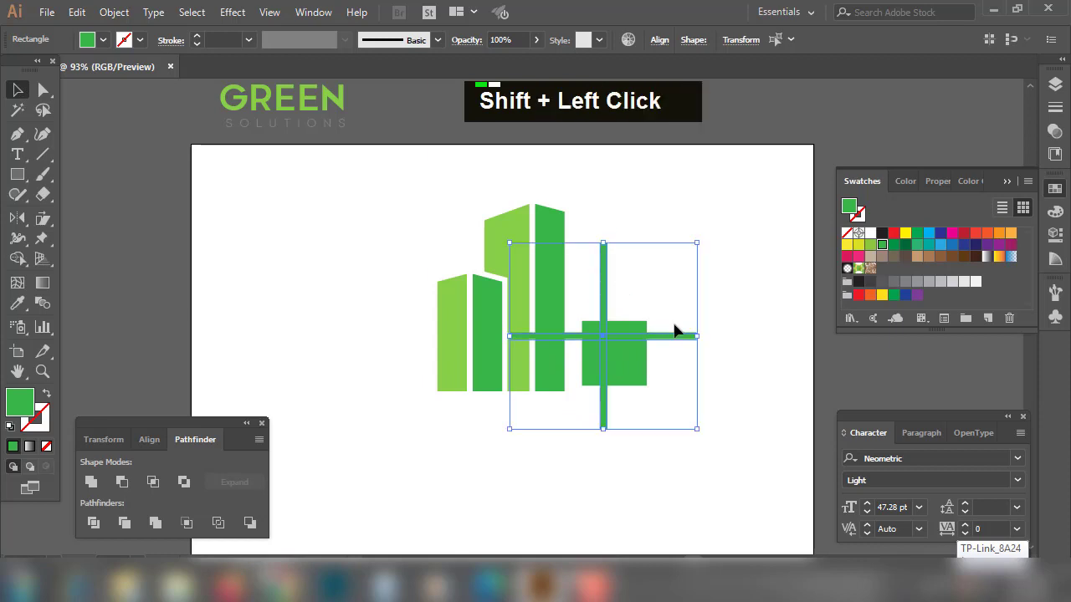
pyautogui.hotkey('ctrl', 'g')
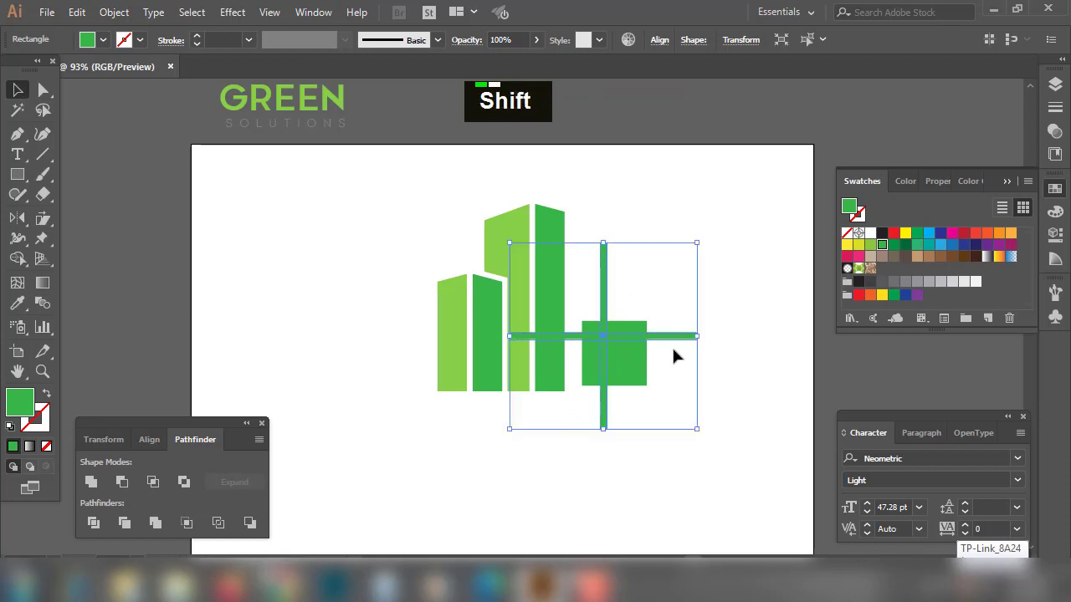
pyautogui.keyDown('shift'); pyautogui.click(629, 378); pyautogui.keyUp('shift')
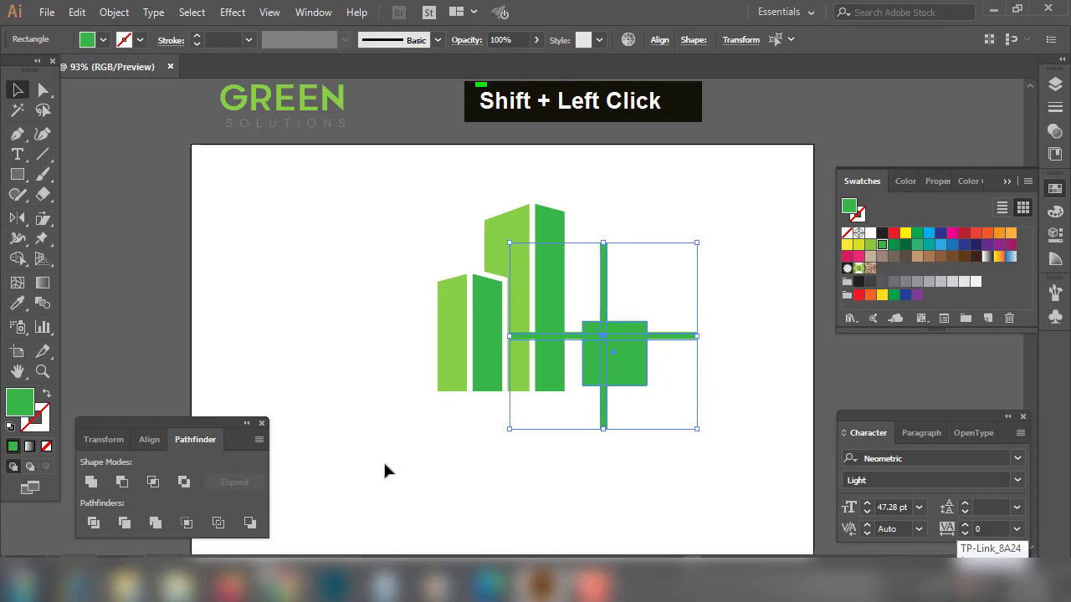
pyautogui.click(643, 378)
pyautogui.click(149, 439)
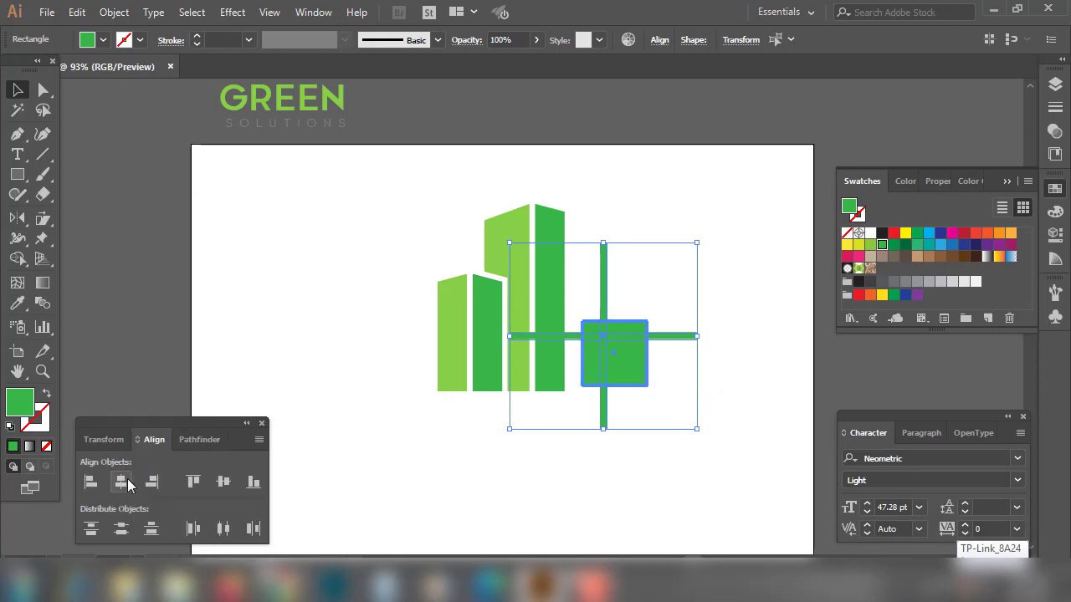
pyautogui.click(120, 482)
pyautogui.click(223, 481)
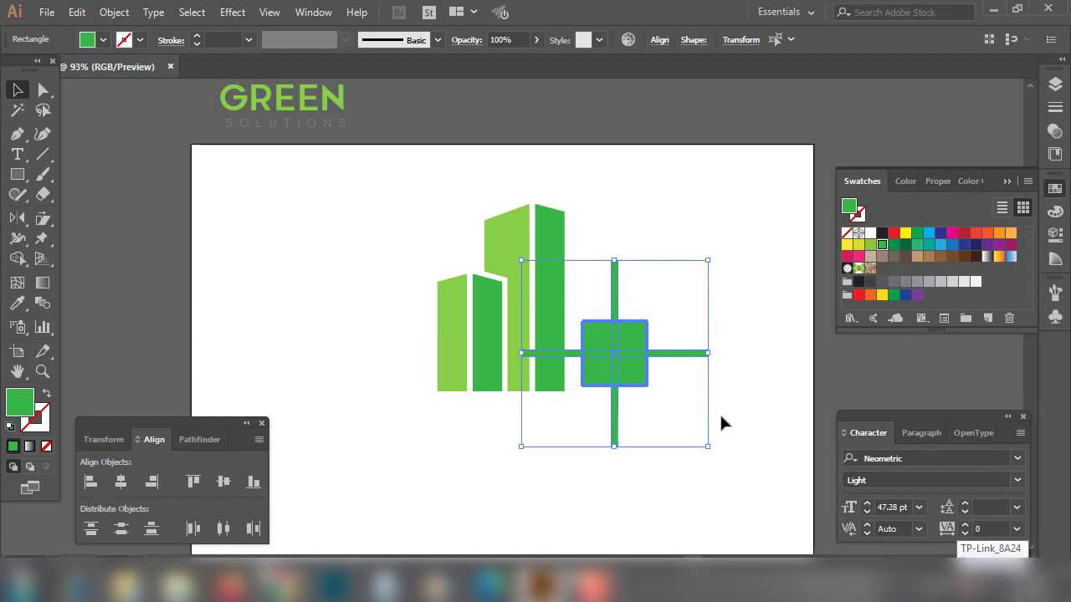
# - Cut the cross out of the square with Minus Front, leaving four small squares
pyautogui.click(195, 439)
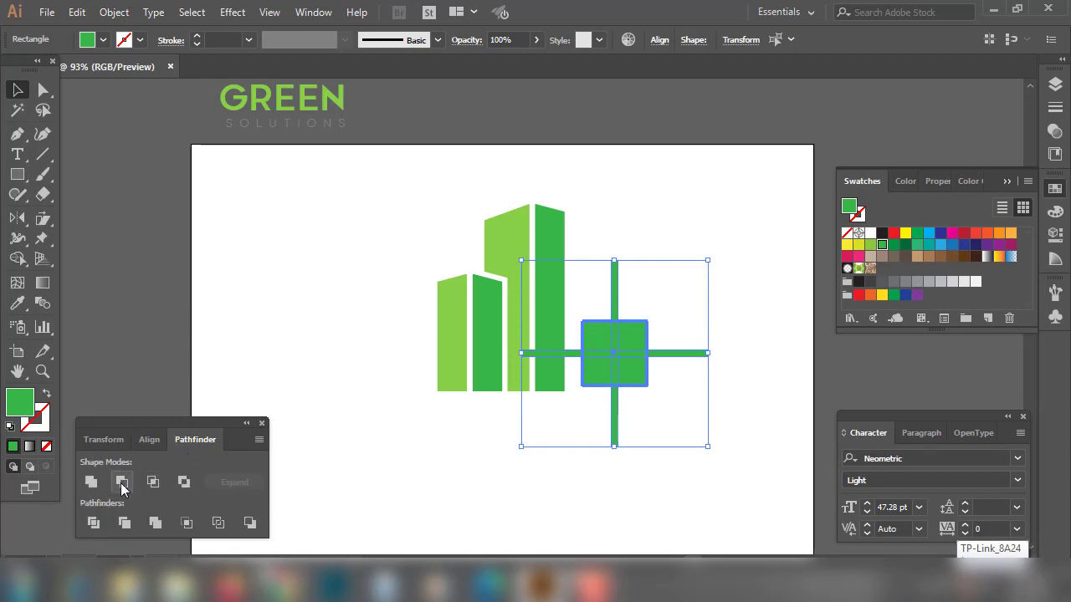
pyautogui.click(121, 482)
pyautogui.click(646, 401)
# - Move the four-square group over the base of the rightmost tall bar, aligning its left and bottom edges with the bar
pyautogui.moveTo(633, 378); pyautogui.dragTo(590, 382)
pyautogui.press('Down')
pyautogui.press('Down')
pyautogui.press('Down')
pyautogui.press('Down')
pyautogui.press('Down')
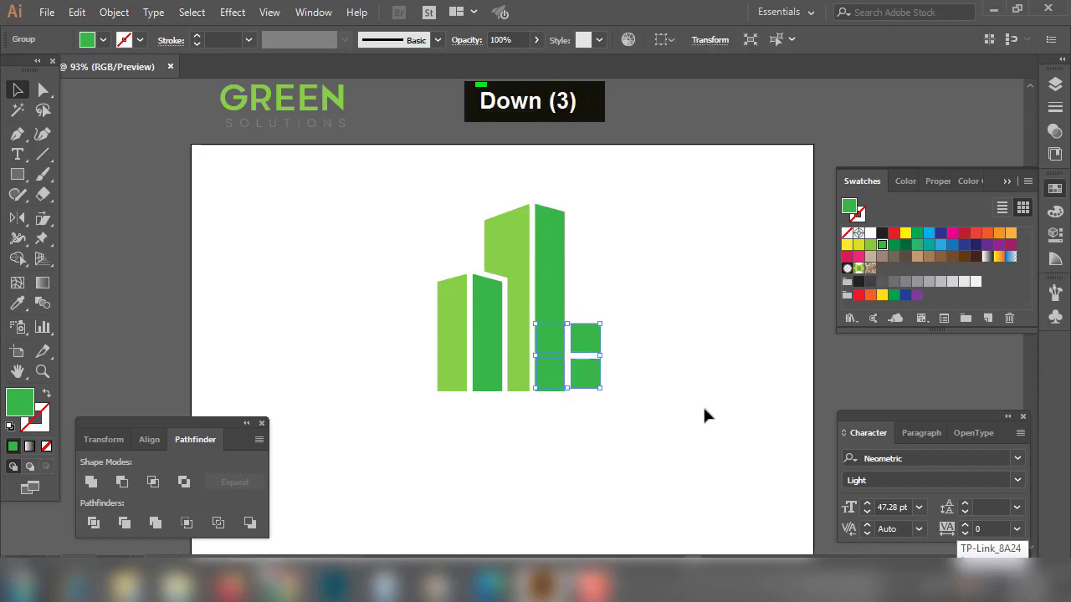
pyautogui.click(724, 349)
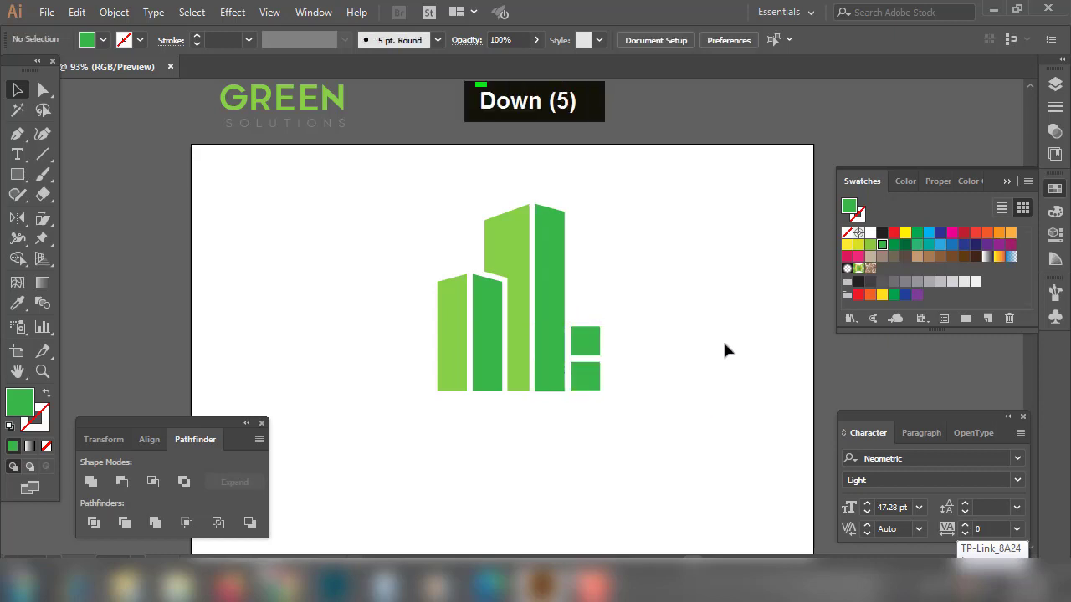
# - Shorten the rightmost tall bar from its base to end above the four squares, matching the gap between the squares
pyautogui.click(560, 364)
pyautogui.moveTo(553, 394); pyautogui.dragTo(555, 320)
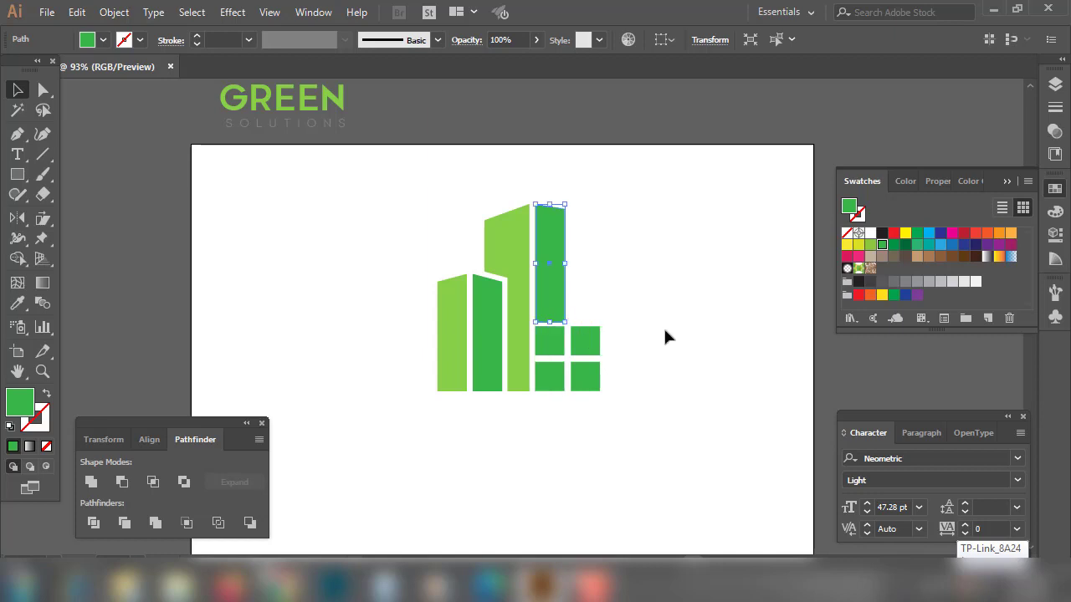
pyautogui.click(695, 362)
pyautogui.hotkey('ctrl', '=')
pyautogui.hotkey('ctrl', '=')
pyautogui.hotkey('ctrl', '=')
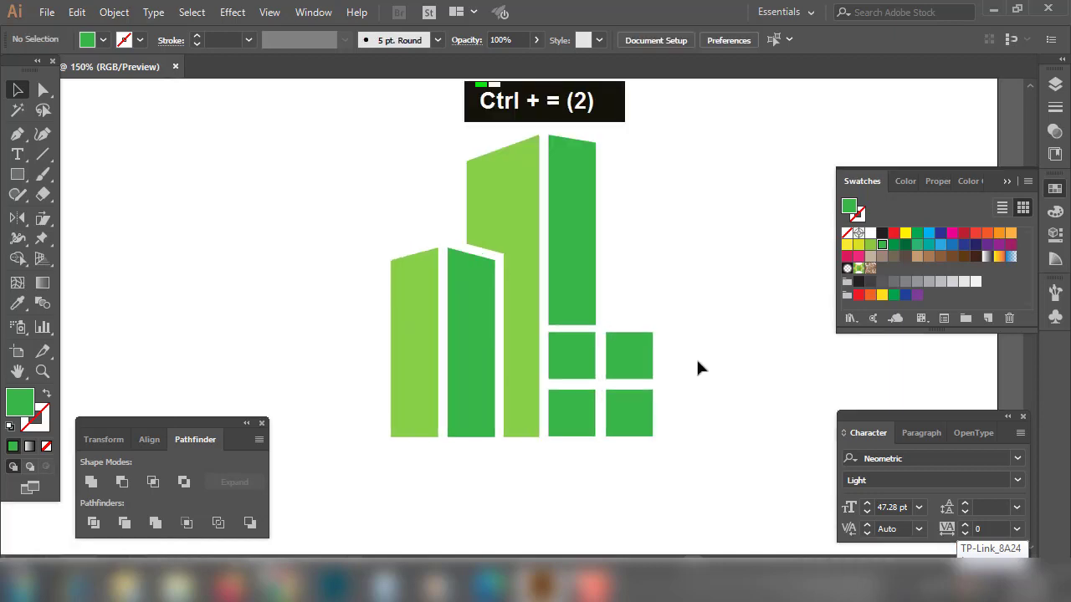
pyautogui.click(612, 321)
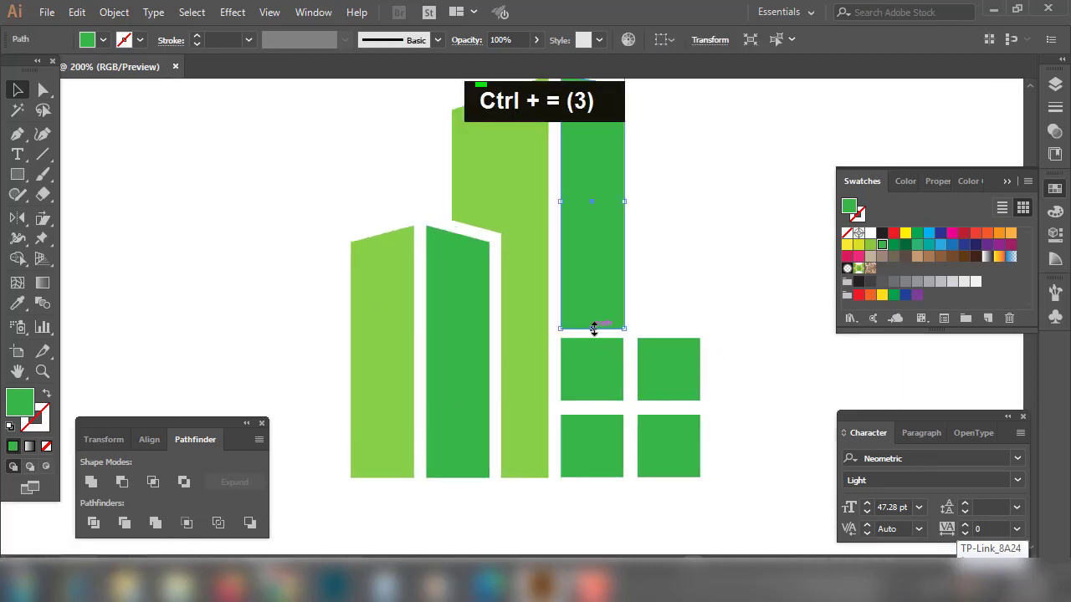
pyautogui.moveTo(593, 329); pyautogui.dragTo(591, 326)
pyautogui.click(778, 333)
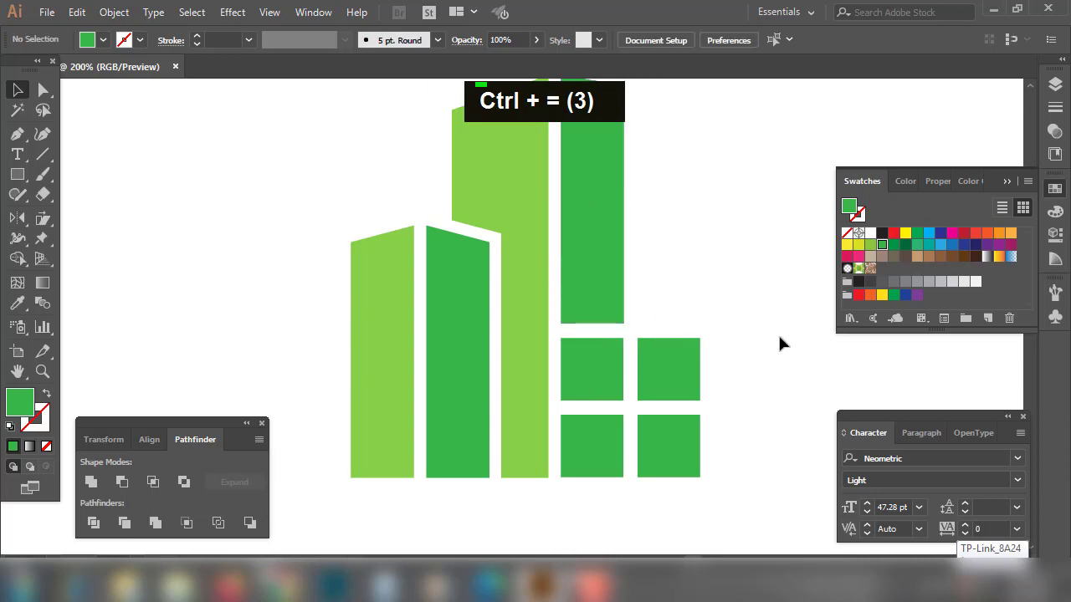
# - Fill the group of four squares with a medium gray swatch
pyautogui.press('space')
pyautogui.moveTo(778, 372); pyautogui.dragTo(600, 327)
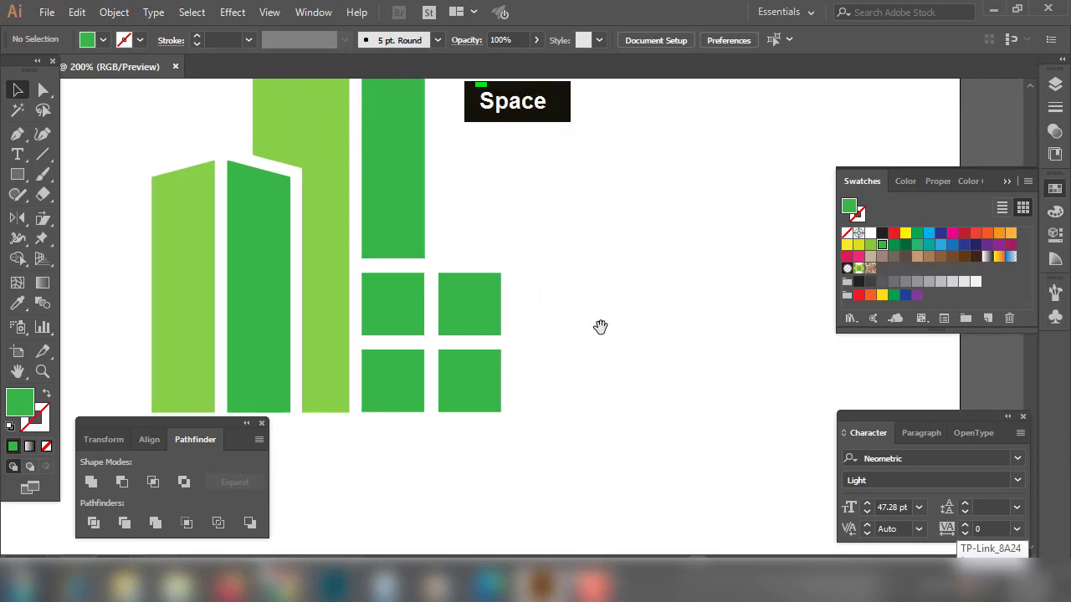
pyautogui.click(483, 397)
pyautogui.click(929, 283)
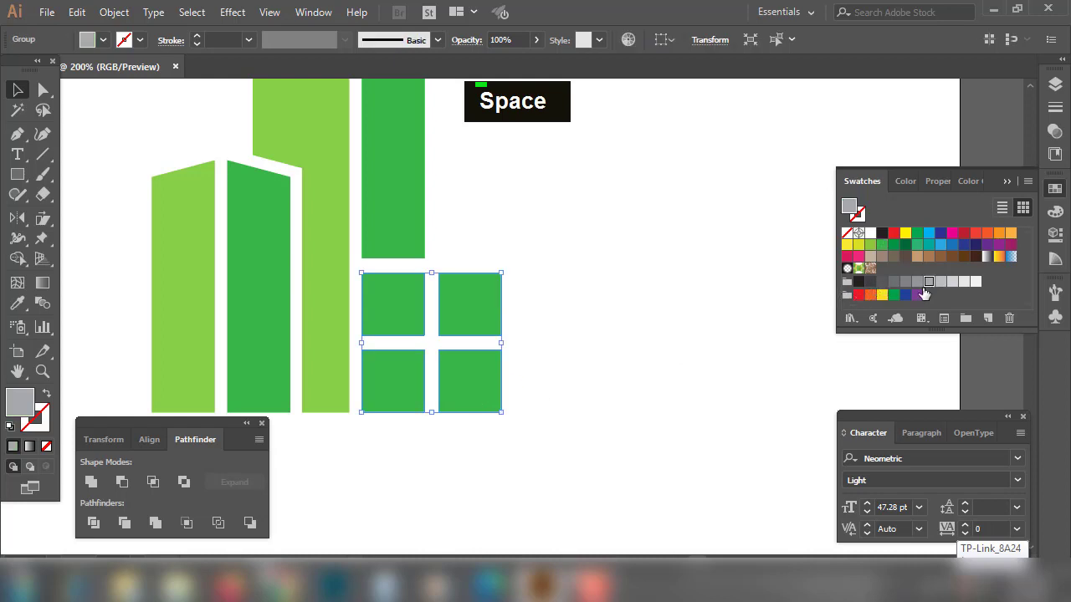
pyautogui.click(639, 350)
# - Round the upper-left and lower-right corners of the upper-right square to 30.39 pt to form a leaf
pyautogui.click(44, 91)
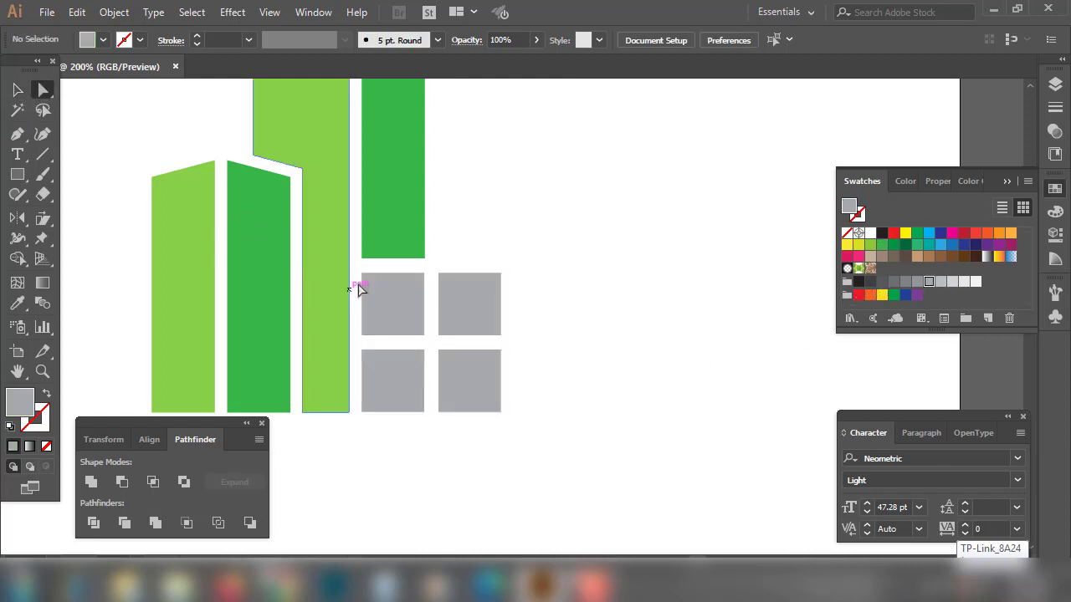
pyautogui.click(439, 274)
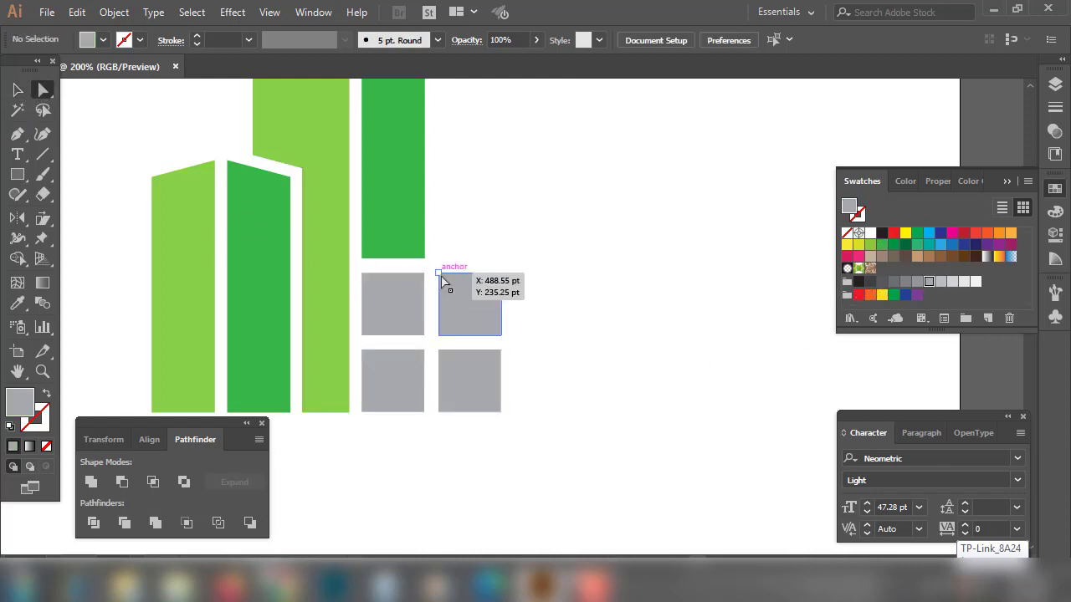
pyautogui.keyDown('shift'); pyautogui.click(501, 335); pyautogui.keyUp('shift')
pyautogui.moveTo(491, 324); pyautogui.dragTo(459, 285)
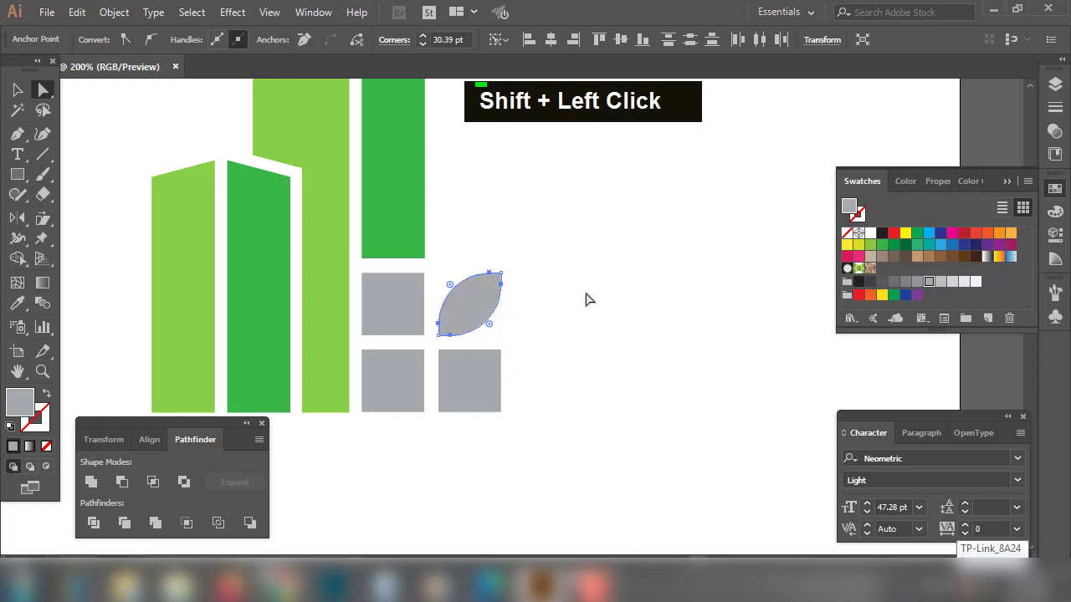
pyautogui.click(585, 299)
# - Colour the leaf with the darker green sampled from the second short bar
pyautogui.click(461, 306)
pyautogui.click(17, 305)
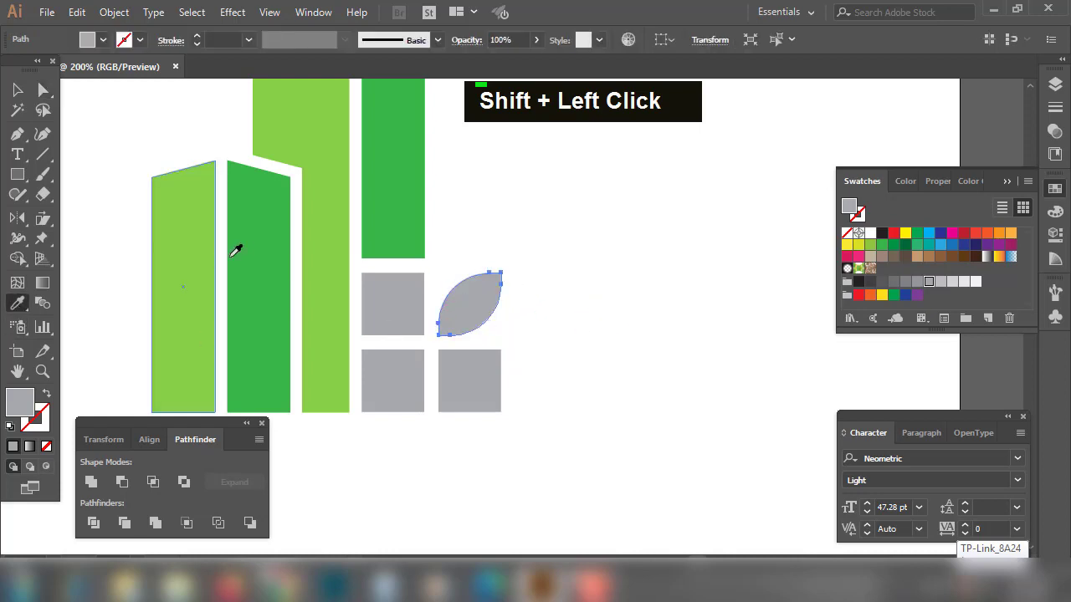
pyautogui.click(250, 237)
pyautogui.click(43, 90)
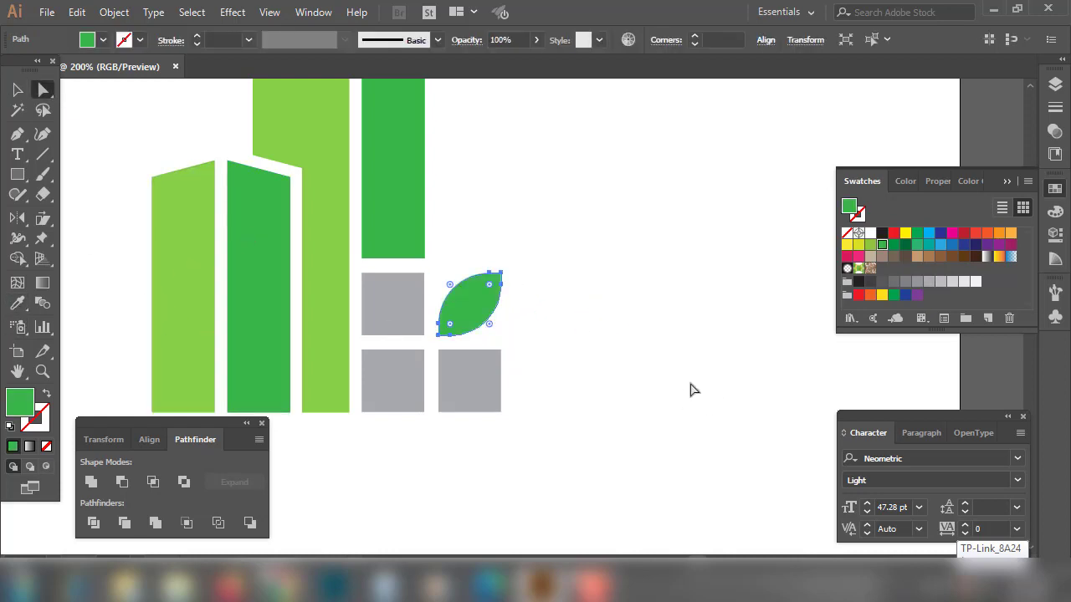
pyautogui.doubleClick(691, 388)
# - Draw a circle over the logo with a 1 pt green stroke and no fill, and flatten it from above into an ellipse
pyautogui.hotkey('ctrl', '-')
pyautogui.hotkey('ctrl', '-')
pyautogui.hotkey('ctrl', '-')
pyautogui.hotkey('ctrl', '-')
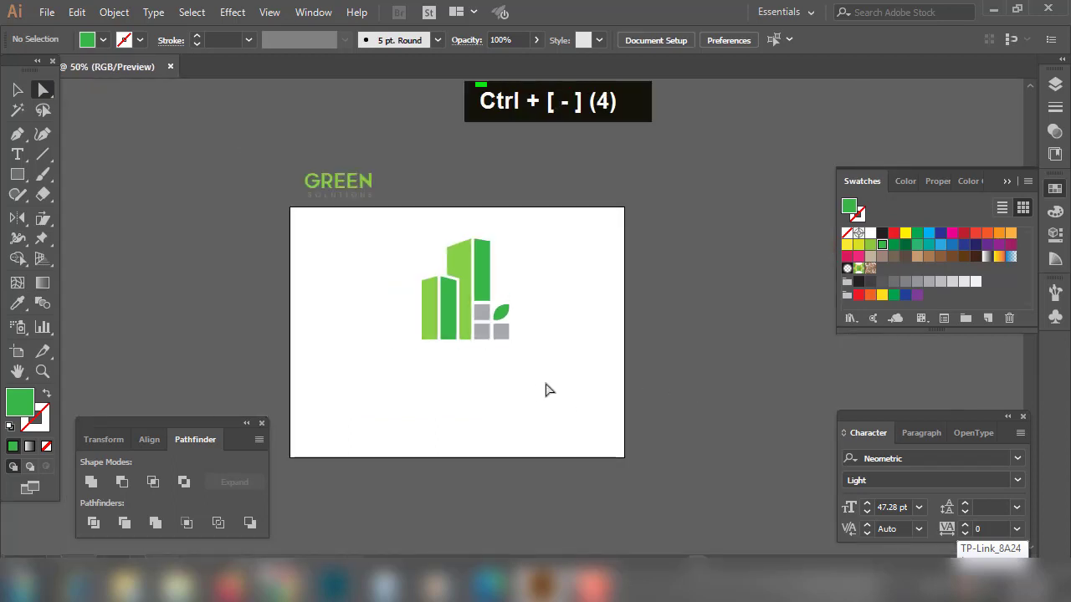
pyautogui.moveTo(18, 174); pyautogui.dragTo(73, 214)
pyautogui.moveTo(459, 307); pyautogui.dragTo(520, 362)
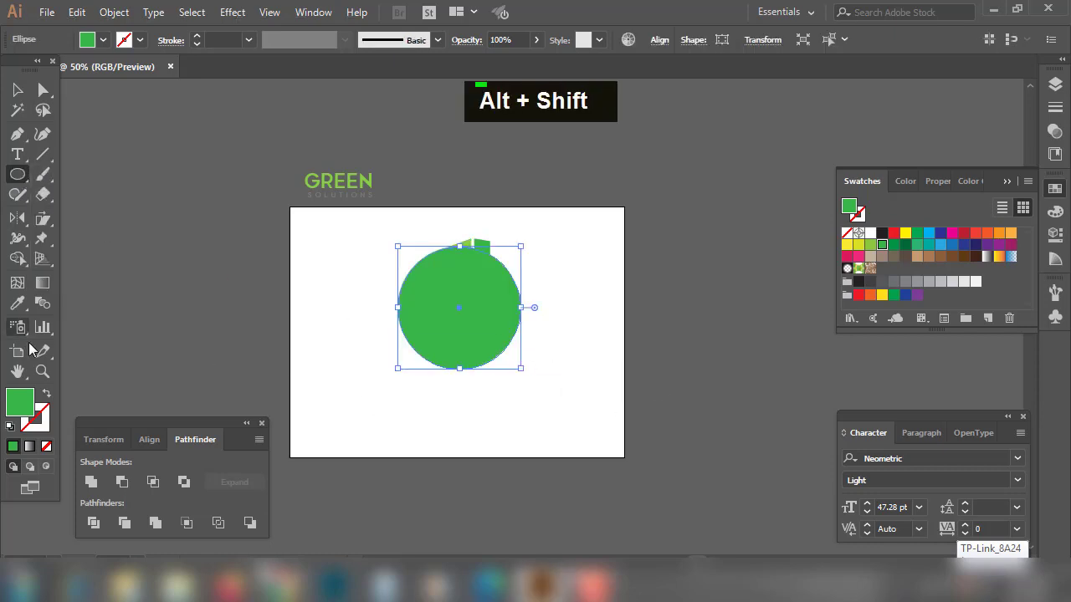
pyautogui.click(46, 393)
pyautogui.click(17, 89)
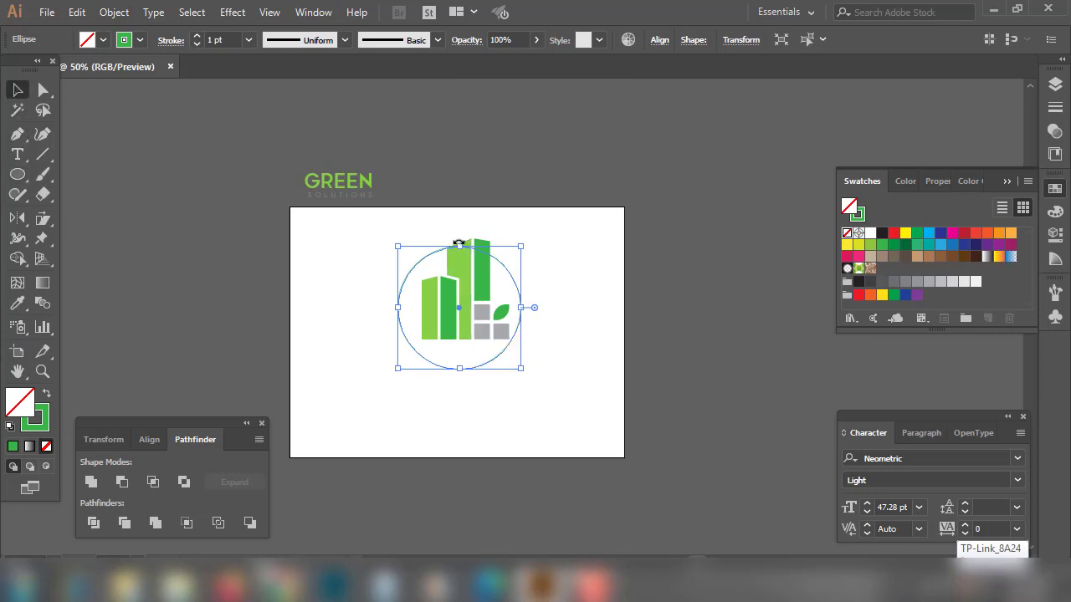
pyautogui.moveTo(459, 245); pyautogui.dragTo(456, 290)
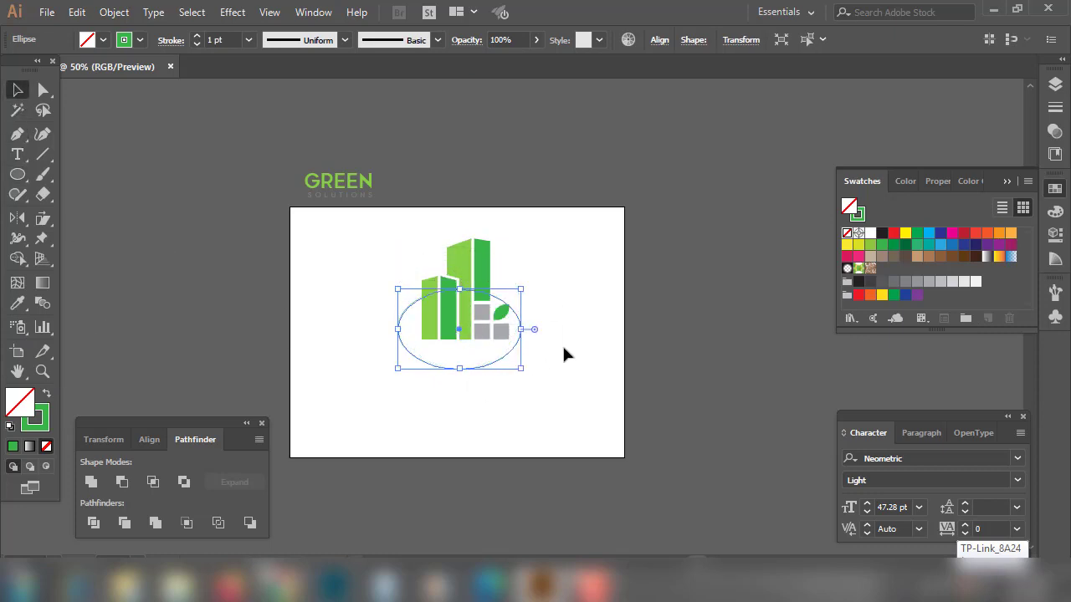
# - Rotate the ellipse clockwise, move it up over the lower half of the buildings and lengthen it past the leaf
pyautogui.moveTo(525, 287); pyautogui.dragTo(538, 313)
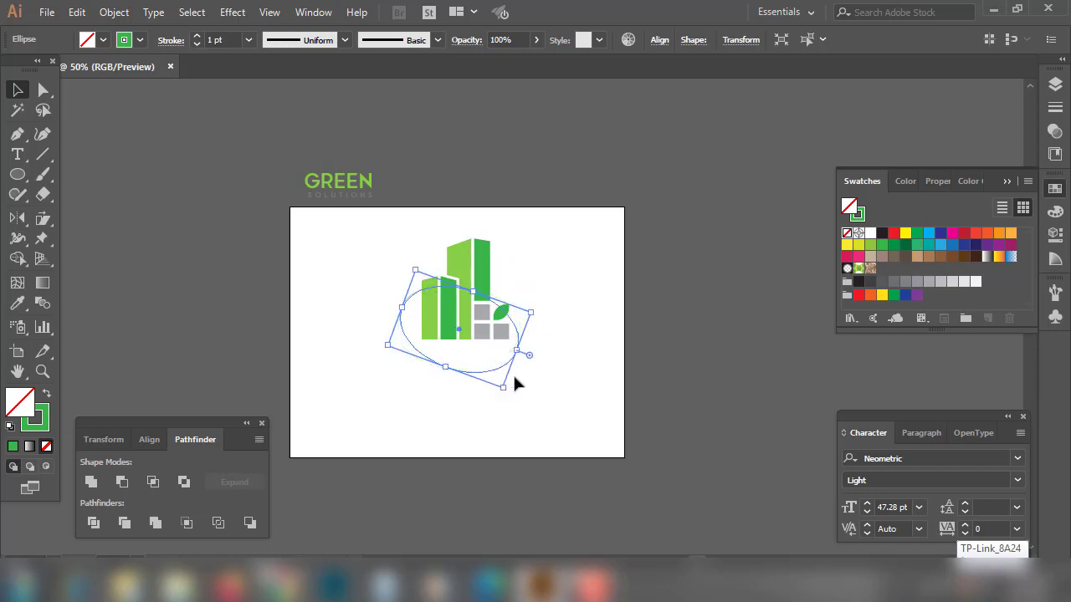
pyautogui.moveTo(499, 360); pyautogui.dragTo(511, 331)
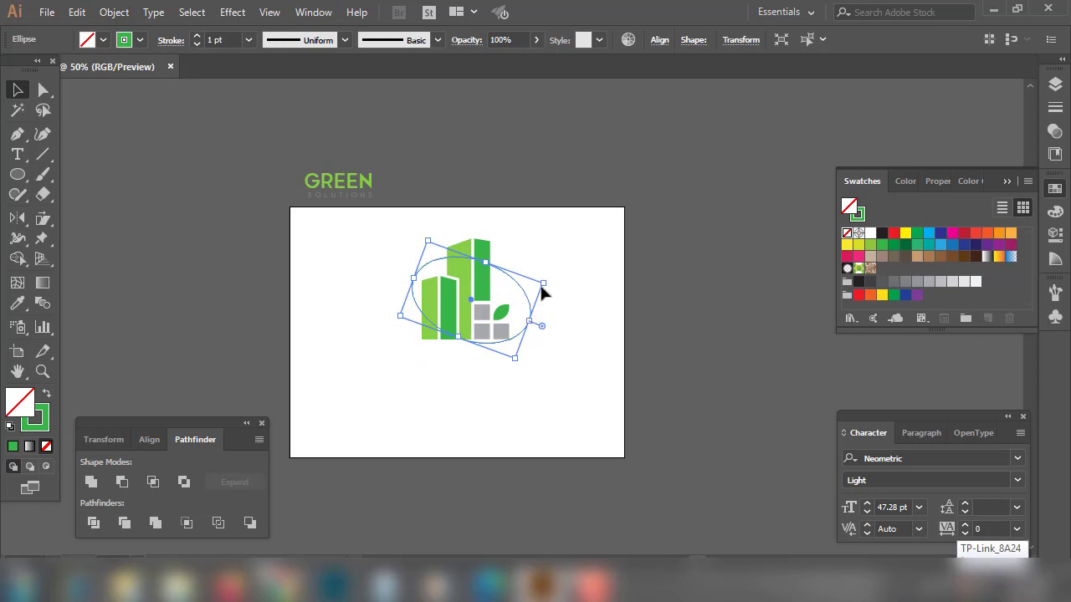
pyautogui.moveTo(516, 359); pyautogui.dragTo(561, 360)
pyautogui.click(615, 306)
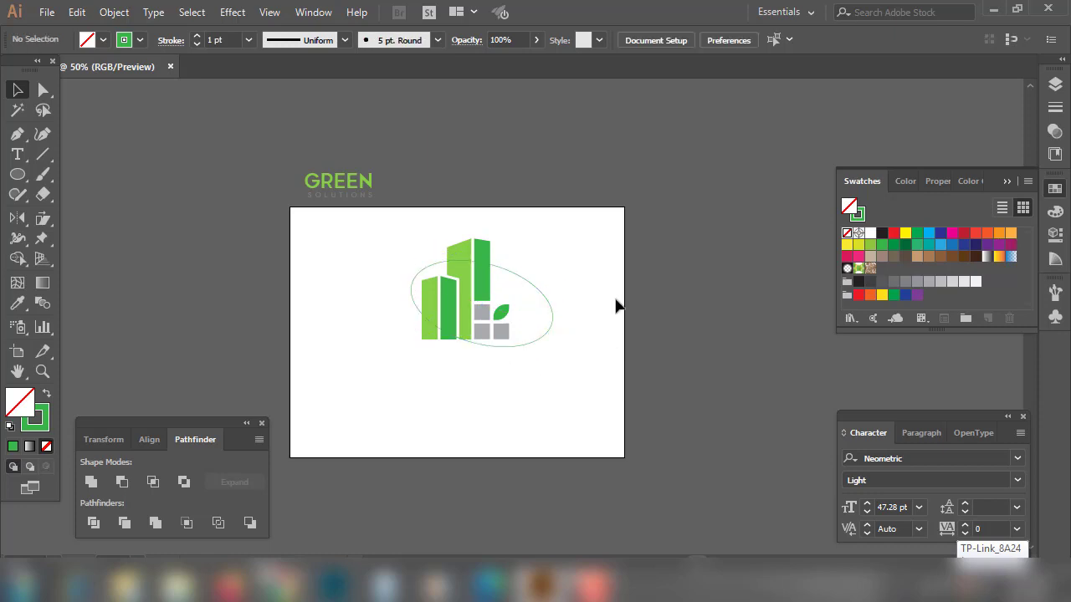
# - Duplicate the tilted ellipse slightly to the right and shrink the copy from both ends so it fits inside the original
pyautogui.hotkey('ctrl', '=')
pyautogui.hotkey('ctrl', '=')
pyautogui.hotkey('ctrl', '=')
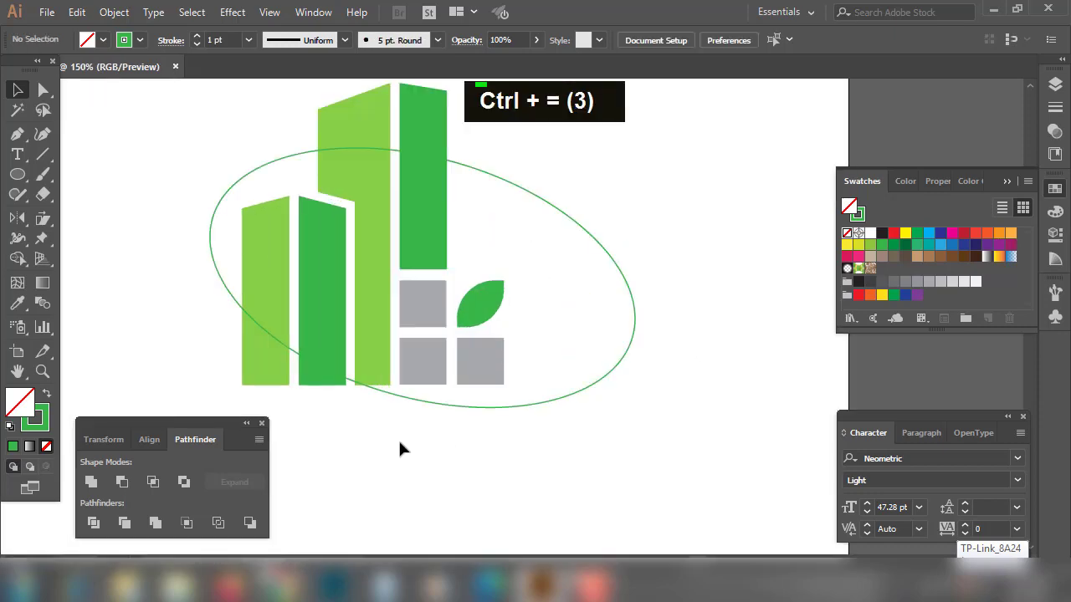
pyautogui.moveTo(456, 410); pyautogui.dragTo(469, 405)
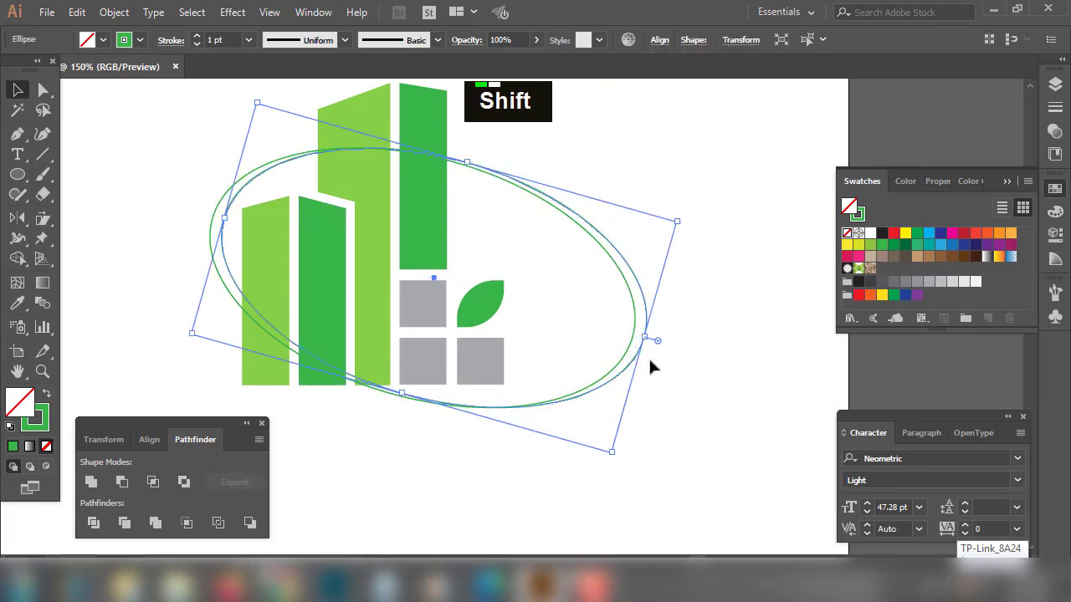
pyautogui.moveTo(650, 341); pyautogui.dragTo(600, 319)
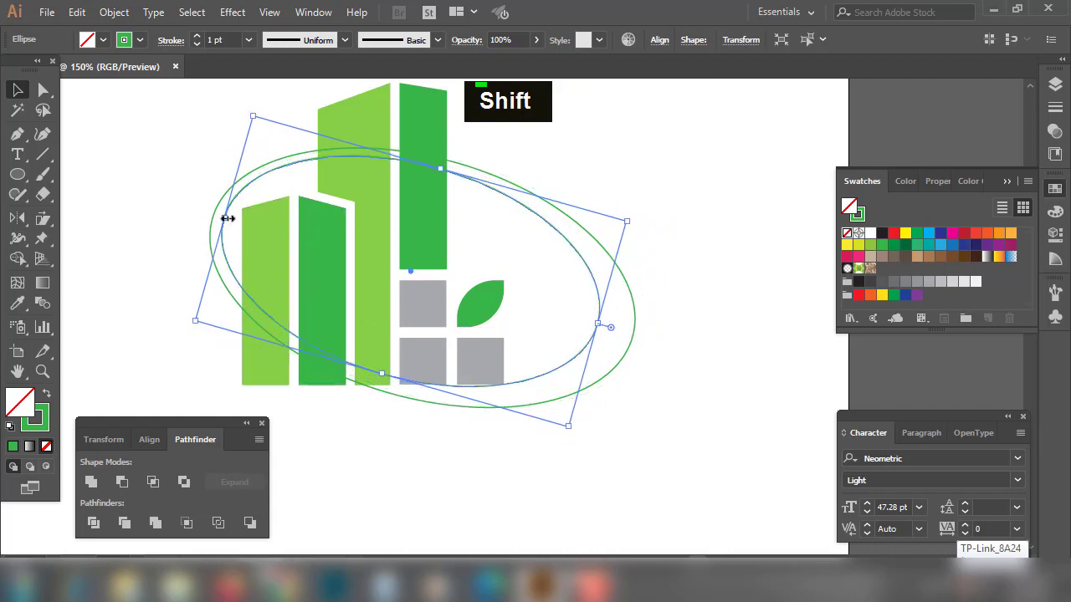
pyautogui.moveTo(226, 218); pyautogui.dragTo(239, 212)
# - Nudge the inner ellipse up and left against the outer ellipse's upper edge and enlarge it slightly on the leaf side
pyautogui.press('Up')
pyautogui.press('Up')
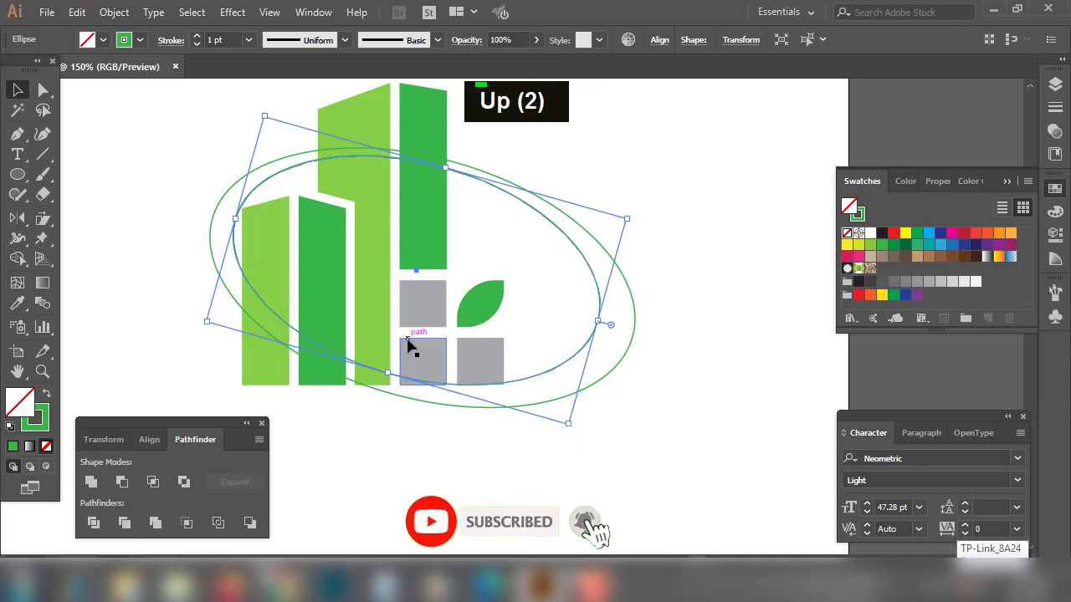
pyautogui.press('Left')
pyautogui.press('Left')
pyautogui.press('Left')
pyautogui.press('Left')
pyautogui.press('Left')
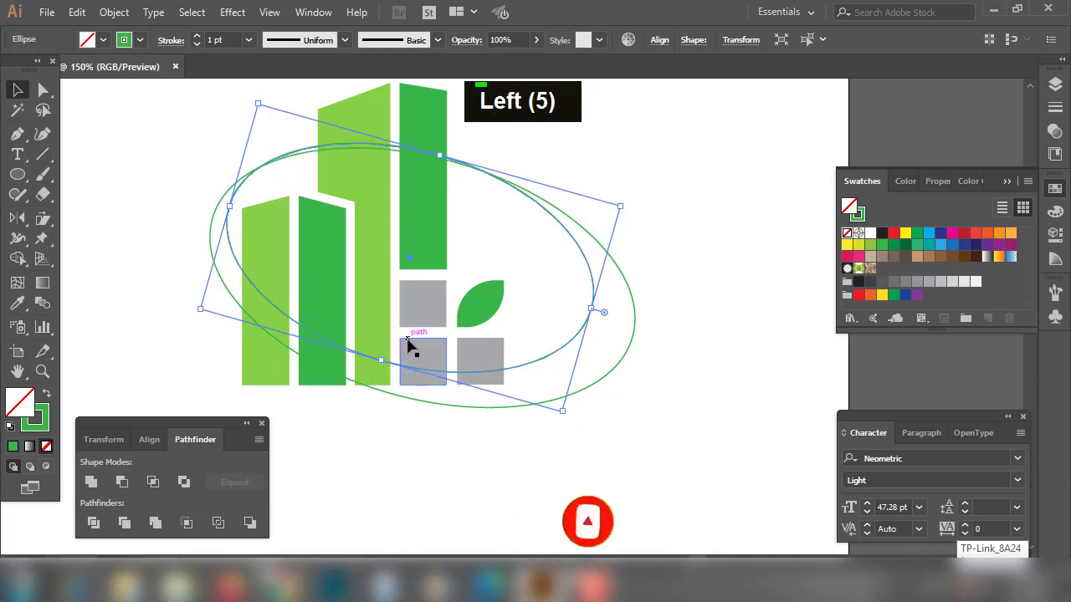
pyautogui.press('Down')
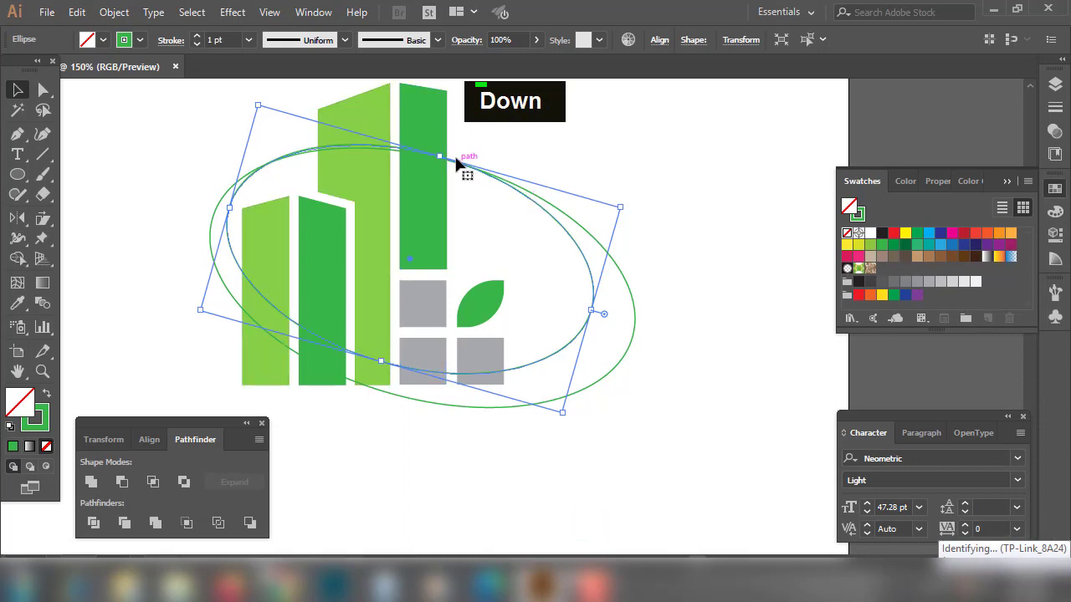
pyautogui.moveTo(439, 157); pyautogui.dragTo(435, 160)
pyautogui.press('Left')
pyautogui.press('Left')
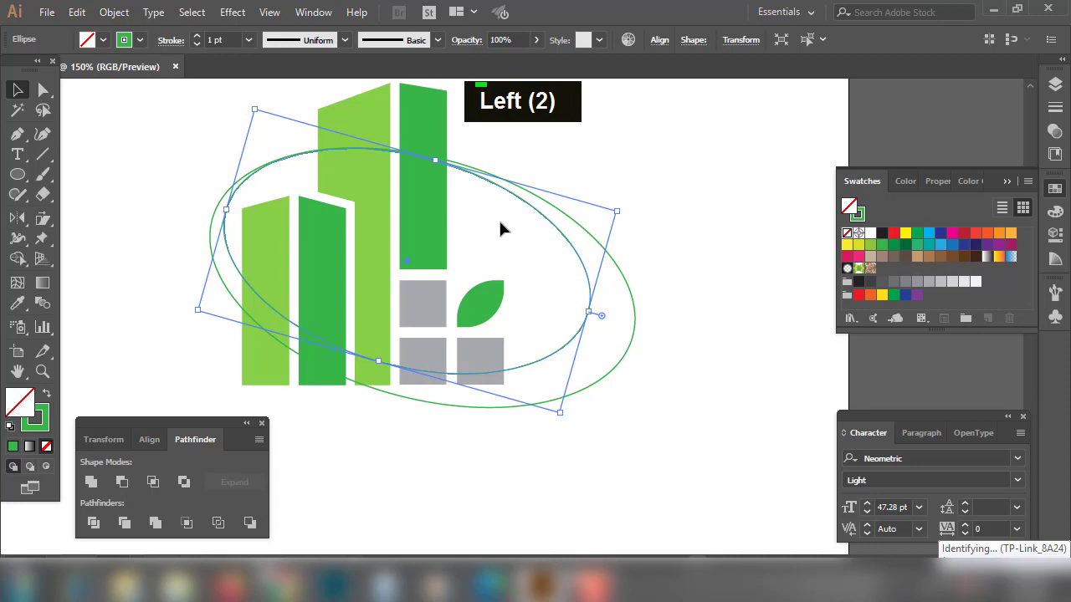
pyautogui.press('Up')
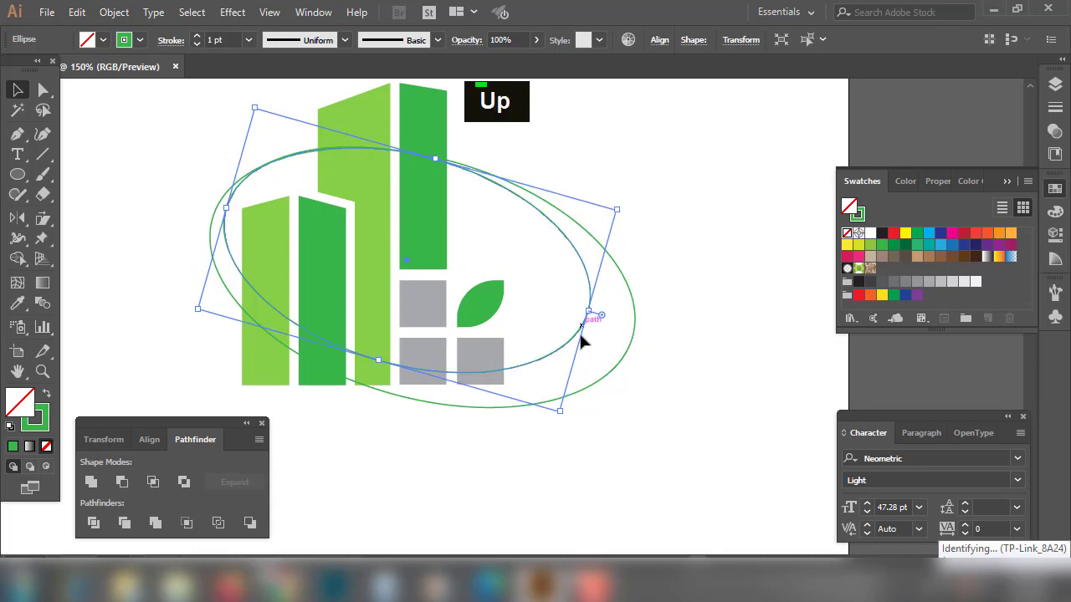
pyautogui.press('shift')
pyautogui.moveTo(588, 314); pyautogui.dragTo(599, 314)
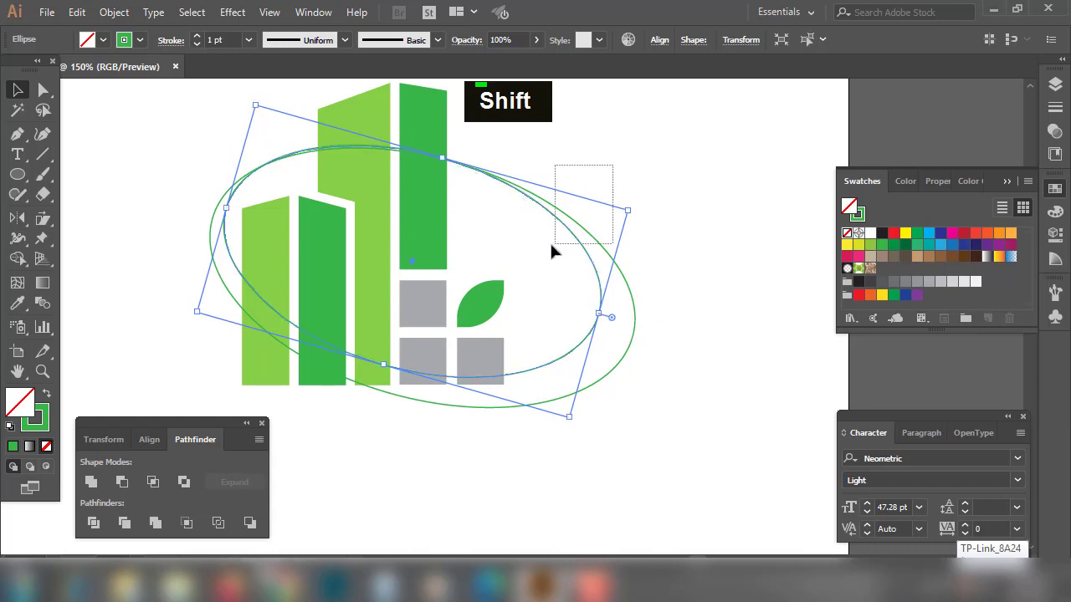
# - Turn both ellipses' green stroke into a fill and subtract the inner one from the outer one to form a crescent swoosh
pyautogui.moveTo(551, 245); pyautogui.dragTo(553, 244)
pyautogui.click(47, 395)
pyautogui.click(48, 448)
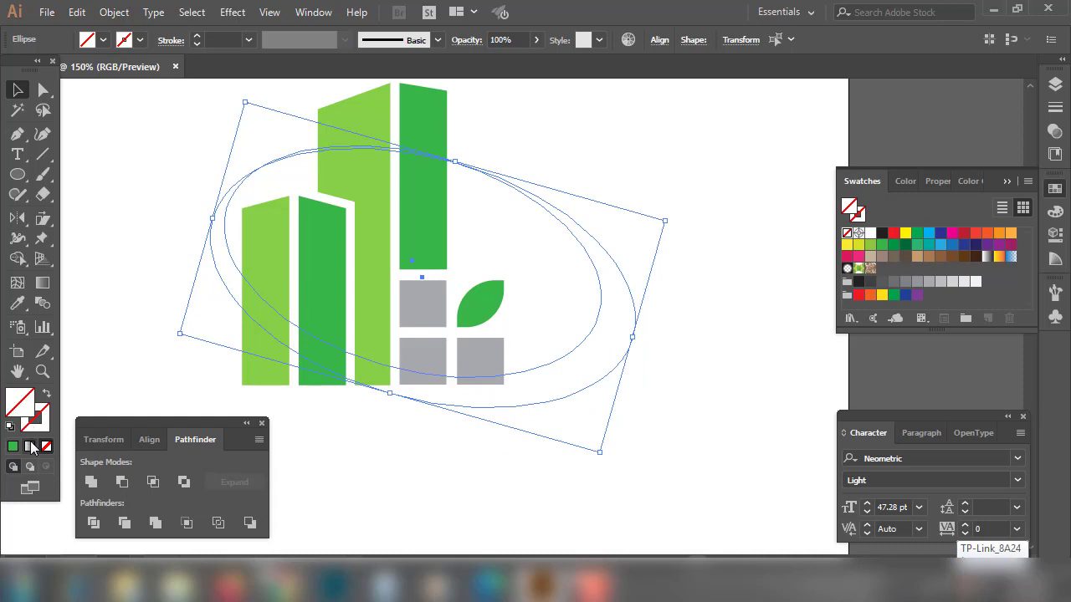
pyautogui.hotkey('ctrl', 'z')
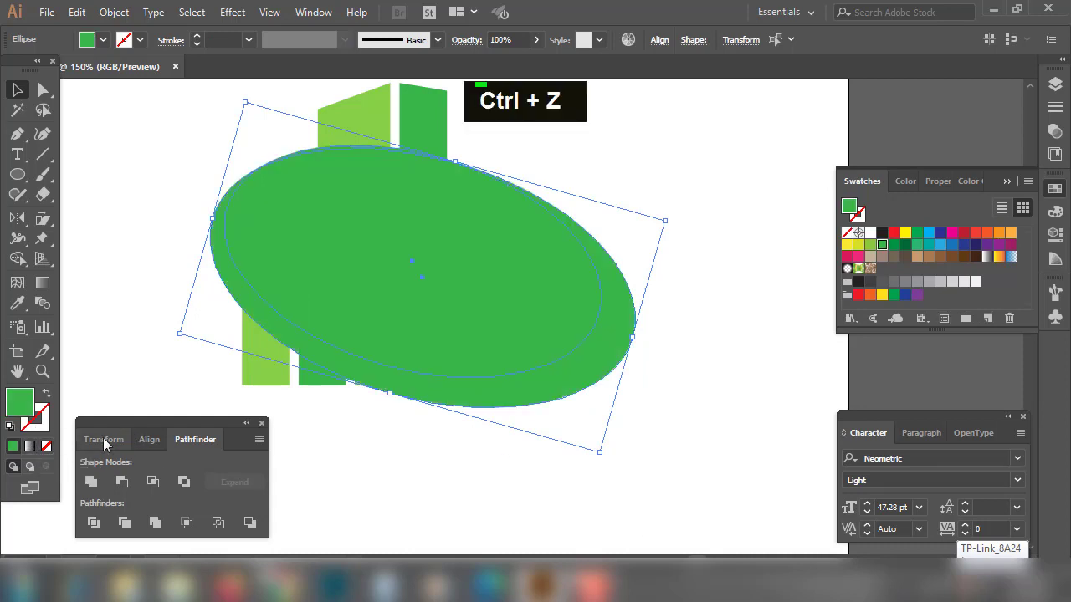
pyautogui.click(112, 484)
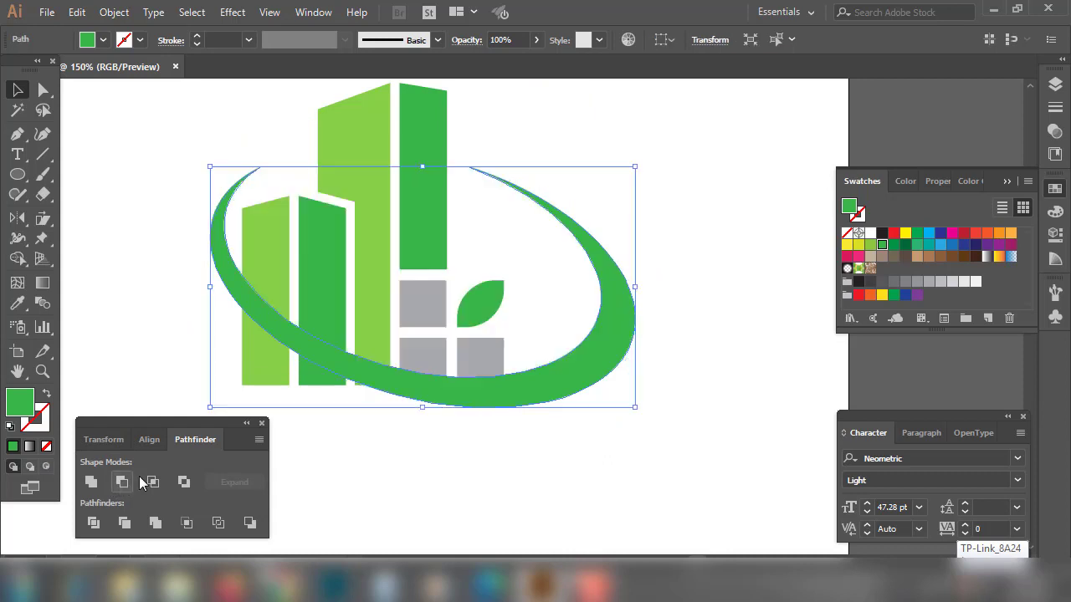
pyautogui.click(678, 389)
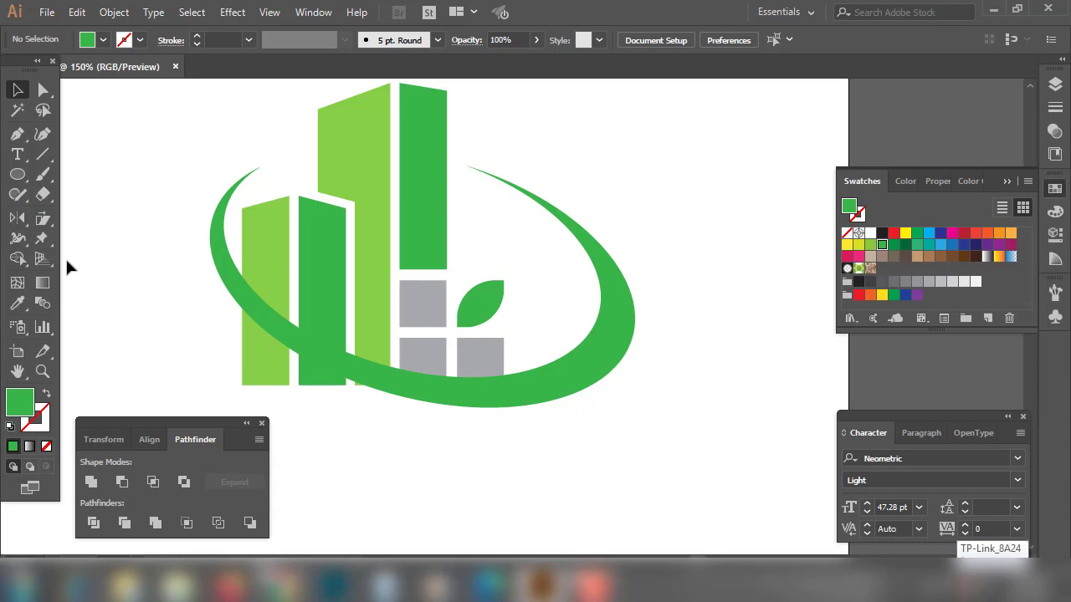
# - Skew the crescent swoosh with the Shear tool so its tips shift toward the right
pyautogui.click(43, 219)
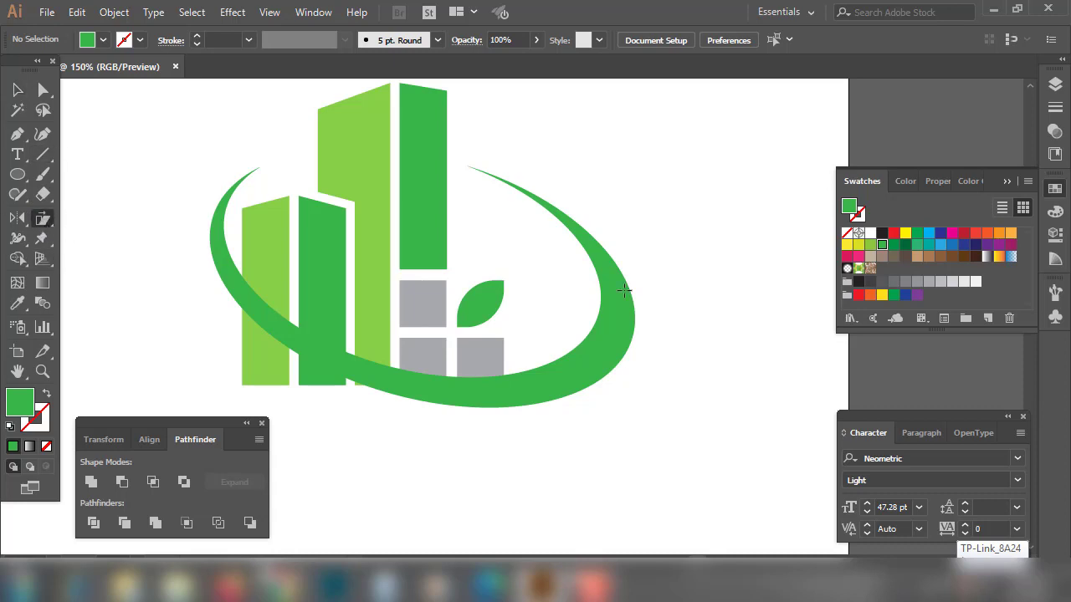
pyautogui.press('v')
pyautogui.click(626, 325)
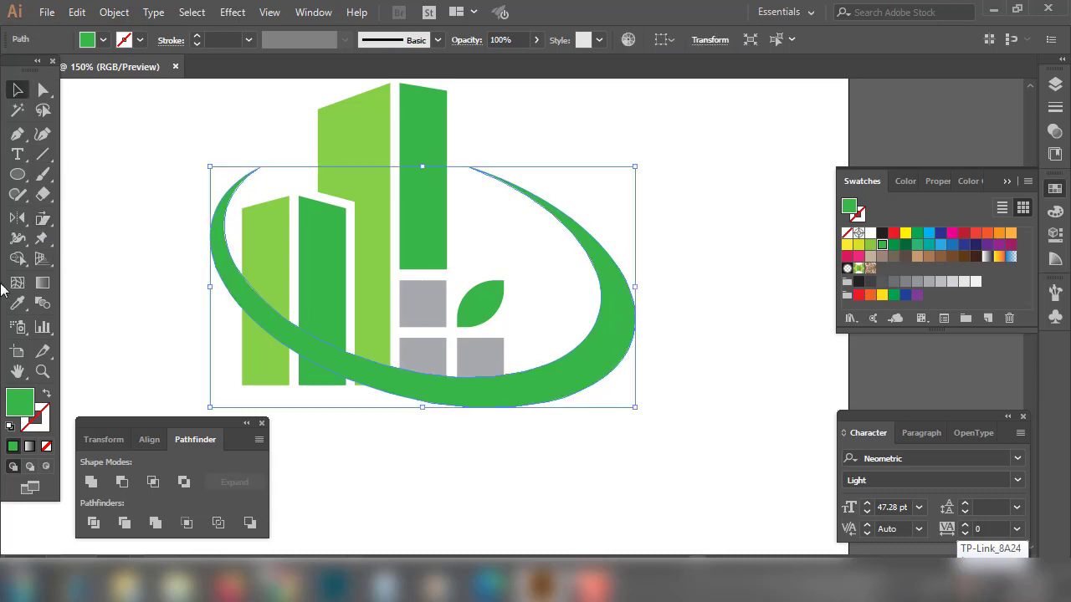
pyautogui.click(43, 218)
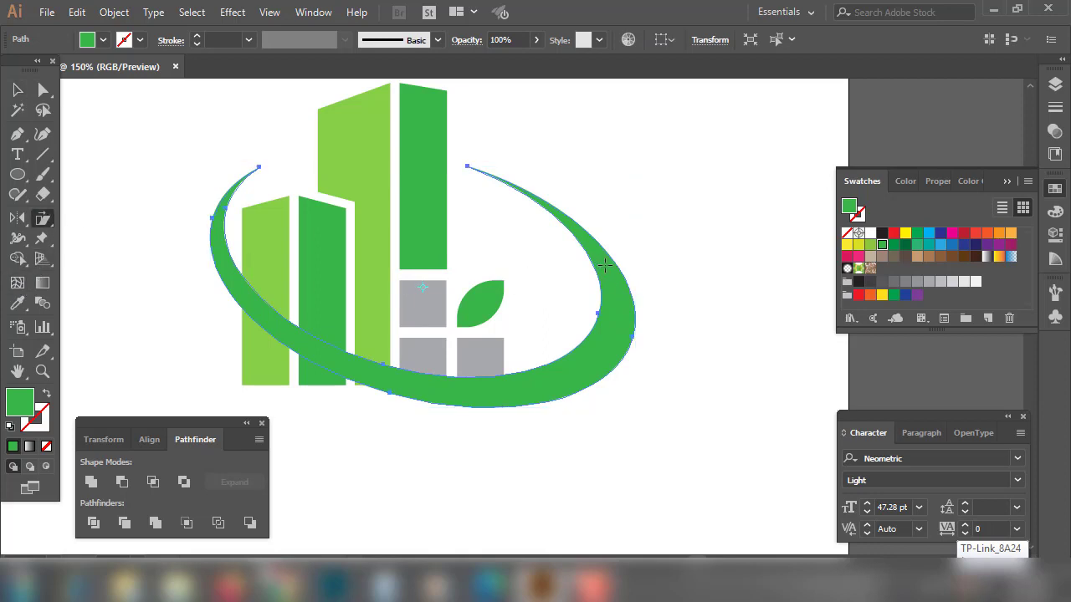
pyautogui.moveTo(604, 266); pyautogui.dragTo(451, 408)
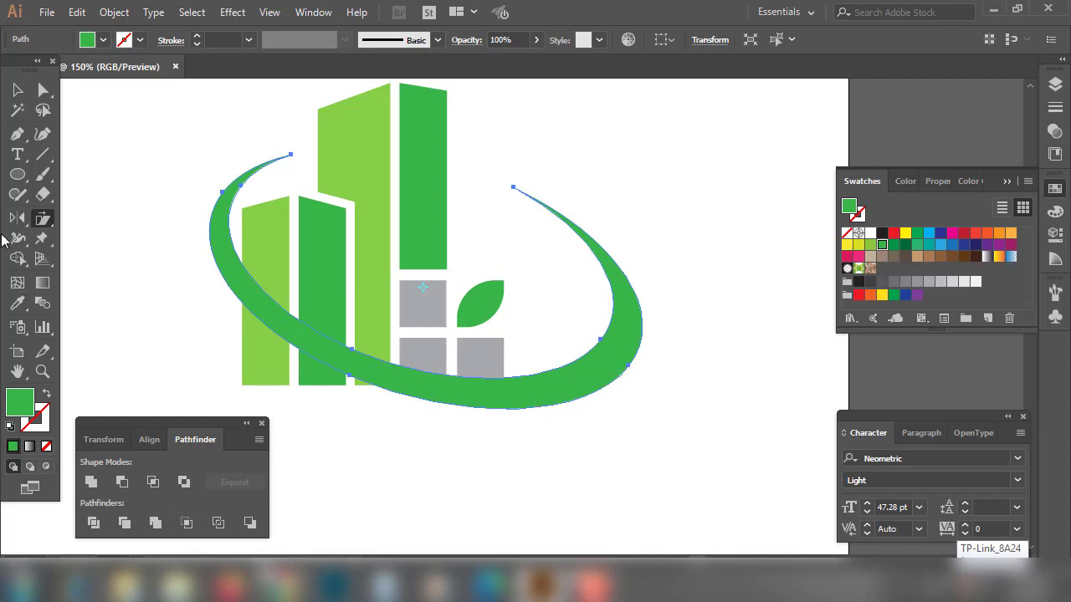
# - Divide the swoosh along a diagonal line drawn beside the lower-right gray square and delete the part beyond the cut
pyautogui.click(44, 155)
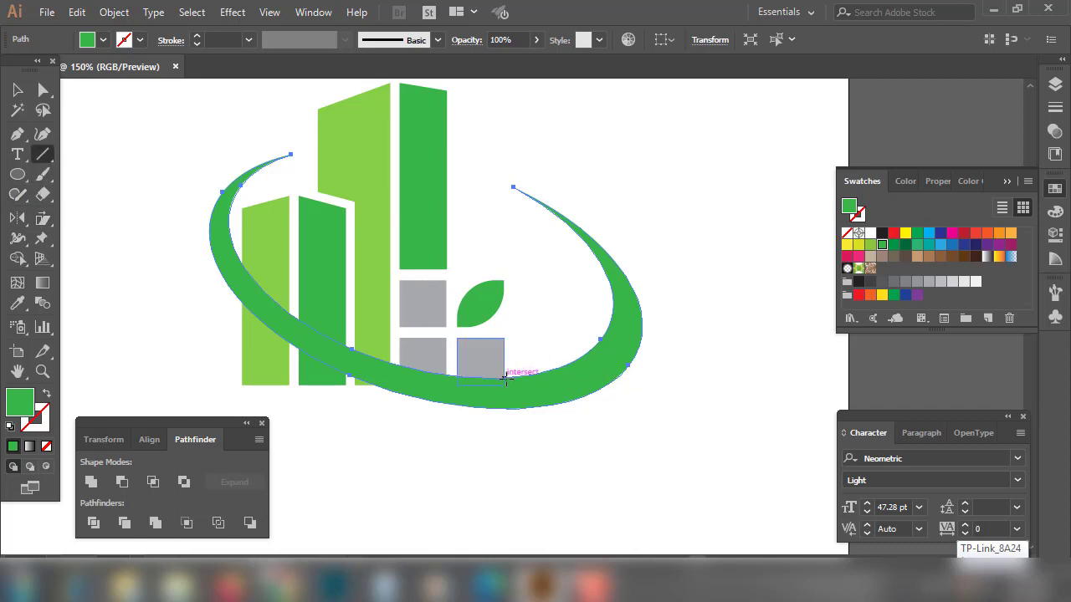
pyautogui.moveTo(510, 376); pyautogui.dragTo(550, 424)
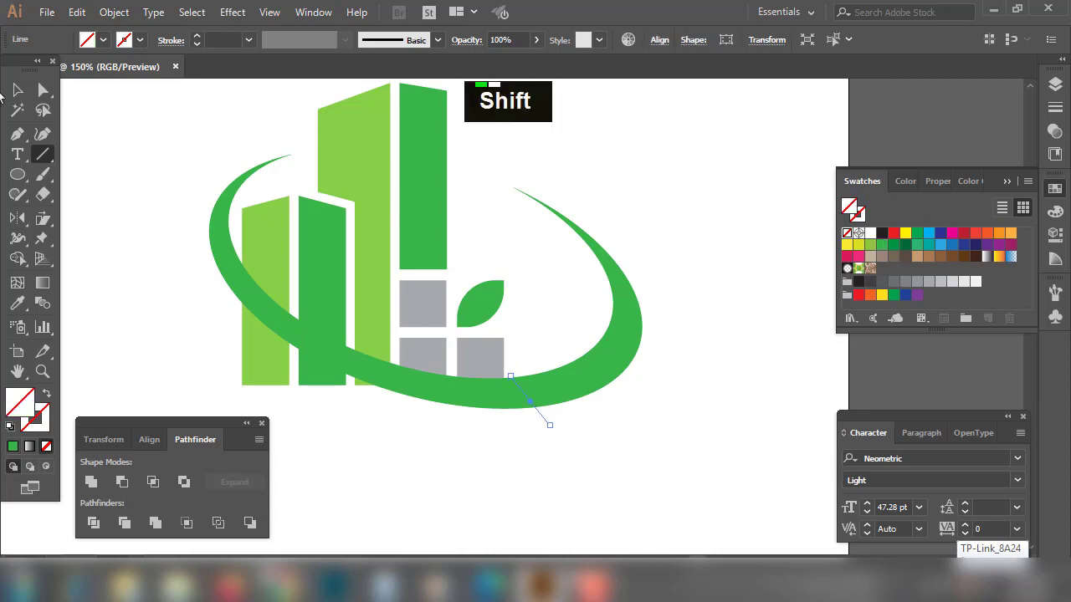
pyautogui.press('a')
pyautogui.keyDown('shift'); pyautogui.click(576, 399); pyautogui.keyUp('shift')
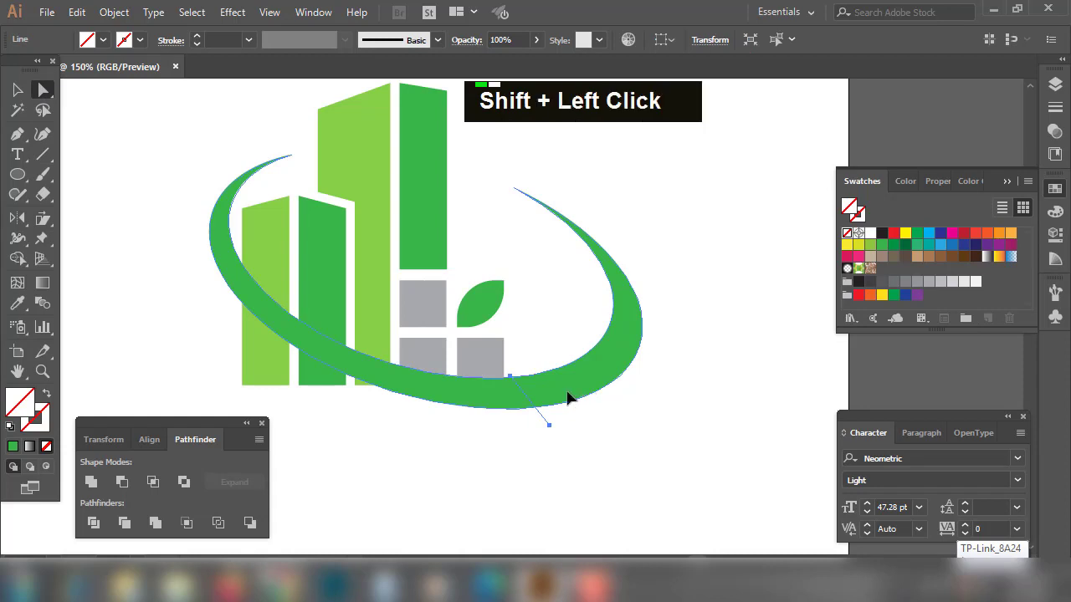
pyautogui.keyDown('shift'); pyautogui.click(566, 393); pyautogui.keyUp('shift')
pyautogui.click(94, 523)
pyautogui.doubleClick(594, 368)
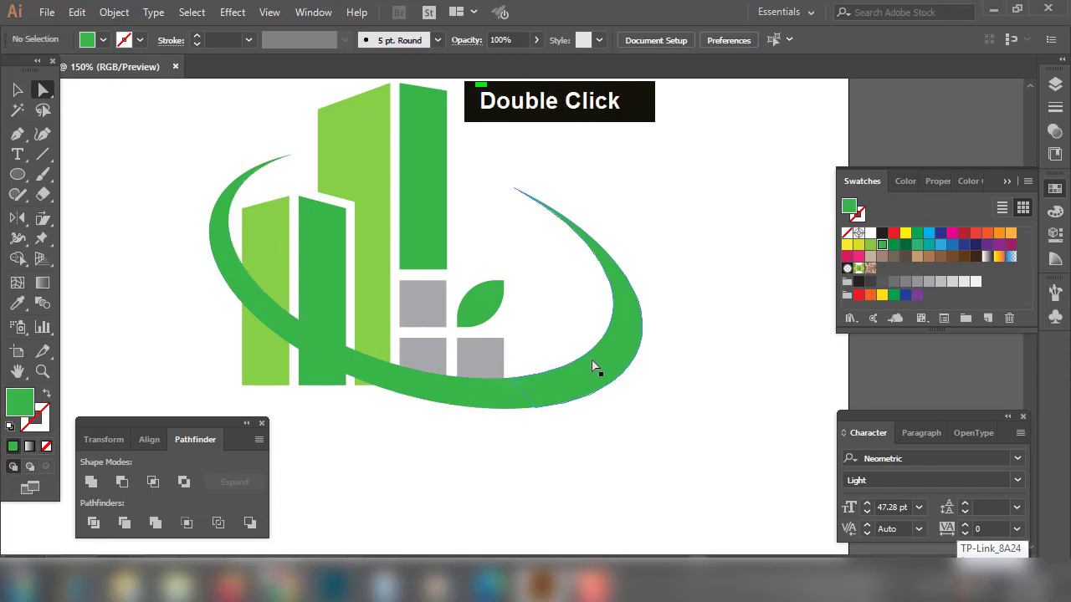
pyautogui.press('Delete')
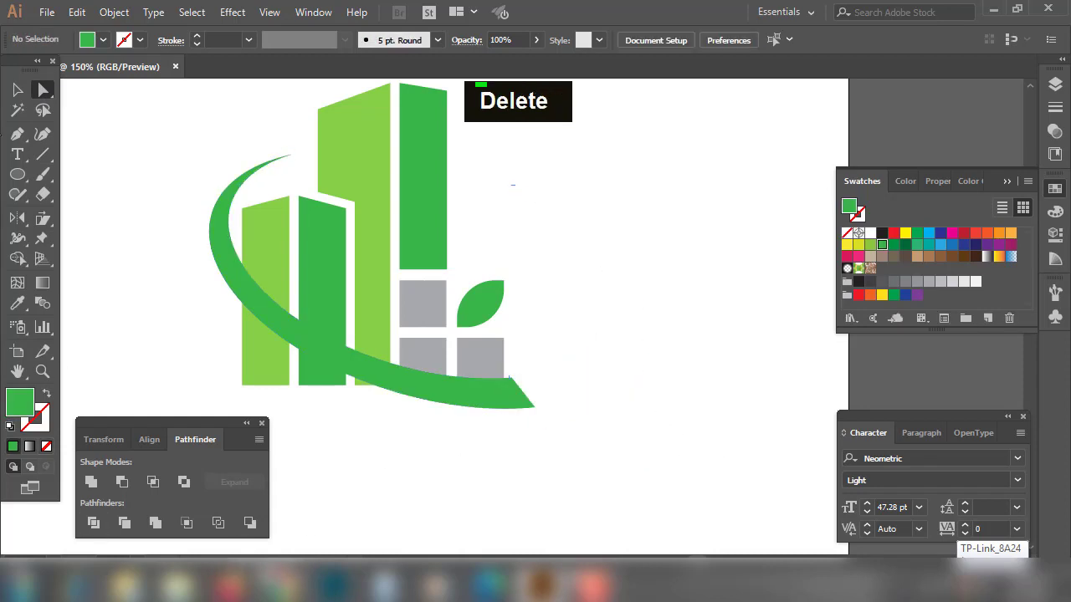
# - Scale up the remaining swoosh proportionally and move it down and left so it passes below the gray squares
pyautogui.click(19, 89)
pyautogui.click(518, 405)
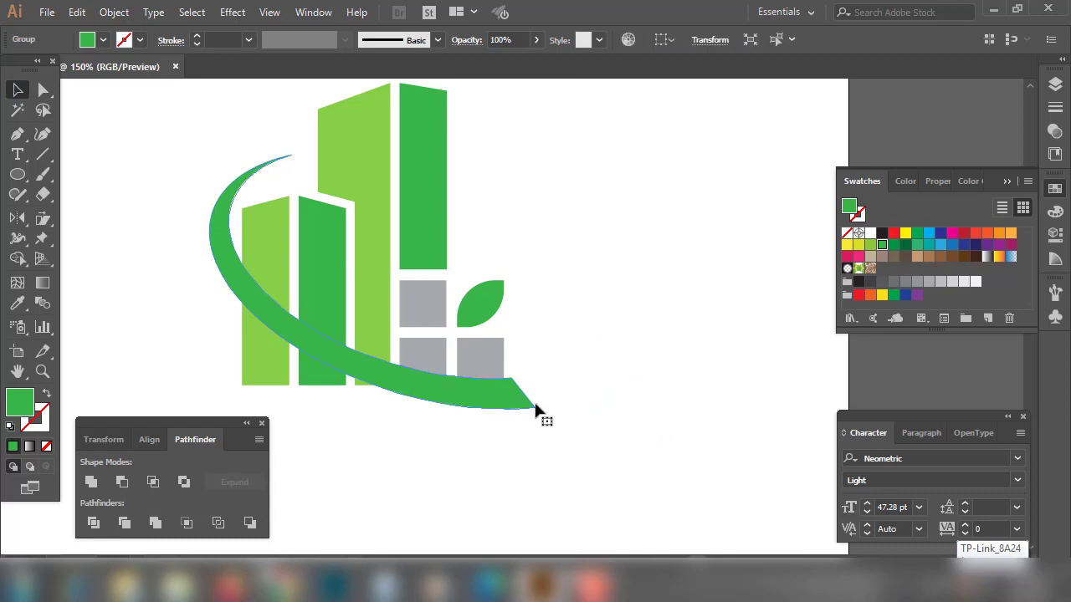
pyautogui.moveTo(534, 282); pyautogui.dragTo(559, 288)
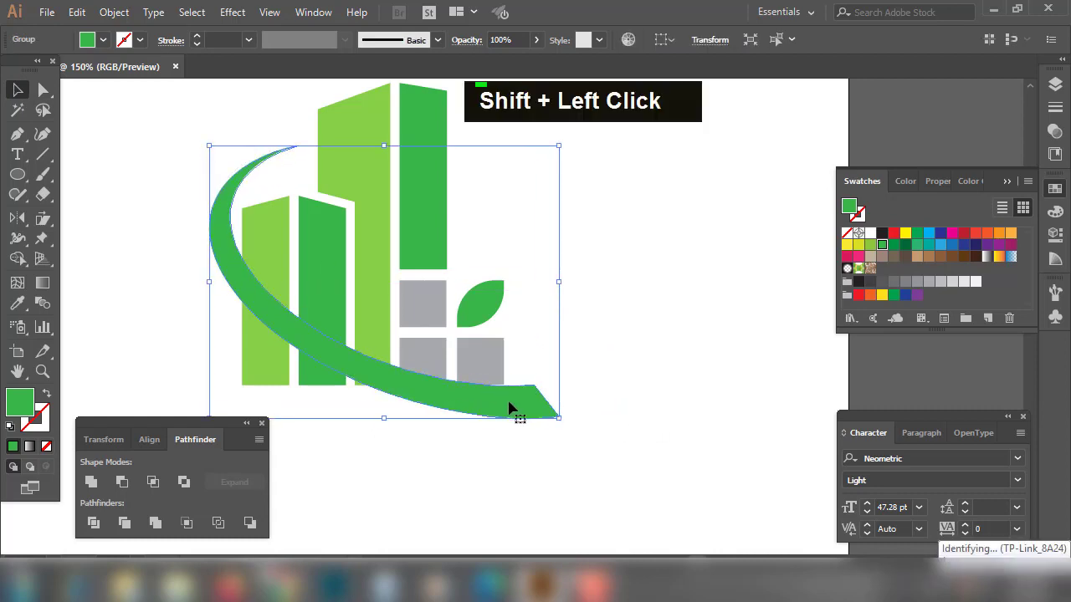
pyautogui.moveTo(507, 397); pyautogui.dragTo(532, 427)
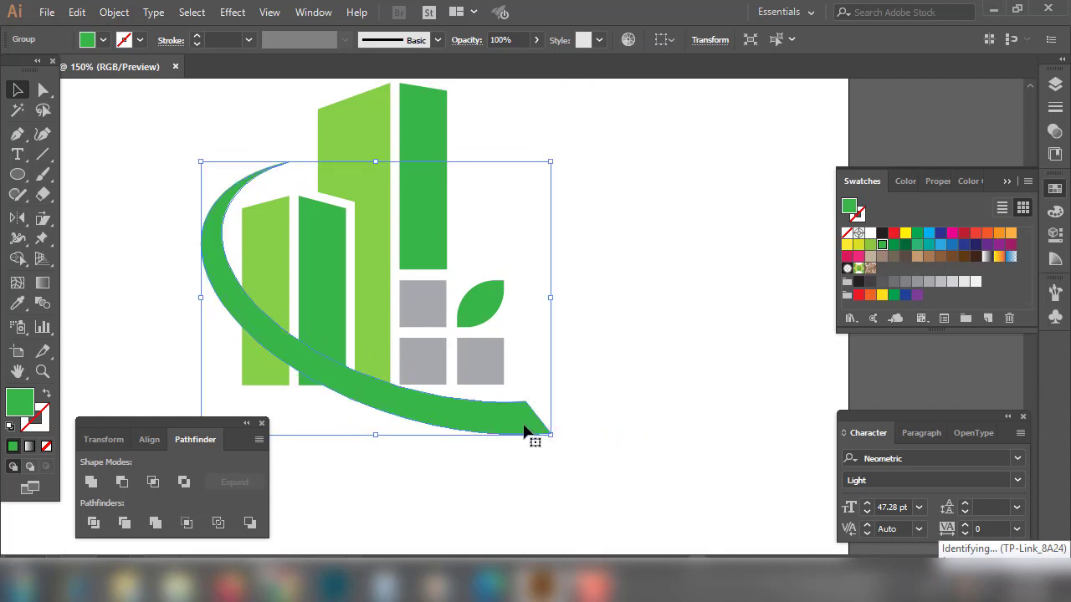
pyautogui.moveTo(525, 431); pyautogui.dragTo(516, 423)
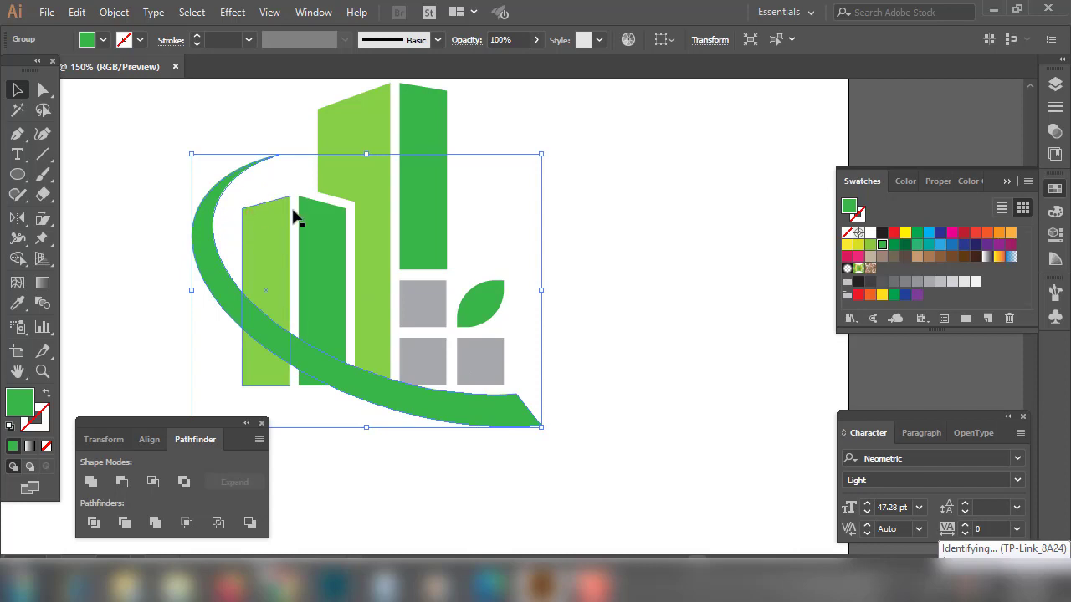
pyautogui.click(680, 278)
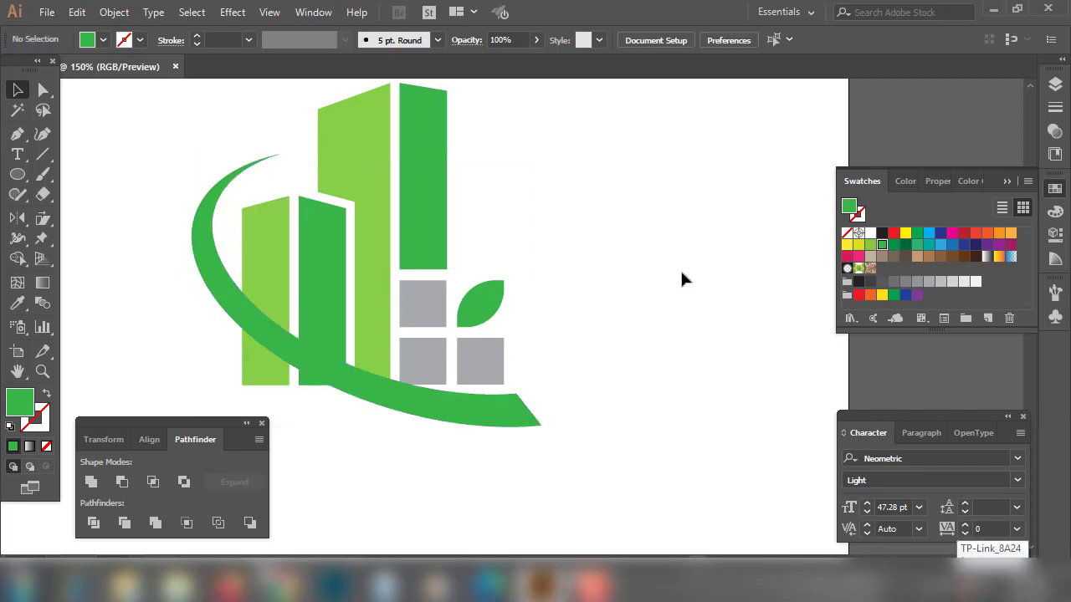
# - Offset the path of the green swoosh by 7 pt with miter joins and a miter limit of 4
pyautogui.click(44, 90)
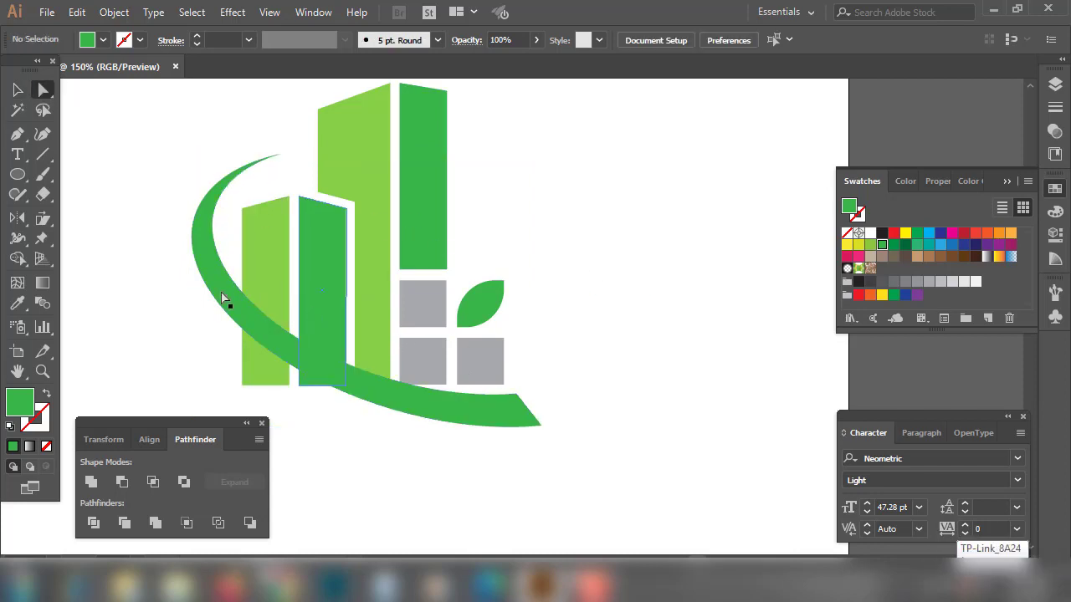
pyautogui.click(222, 288)
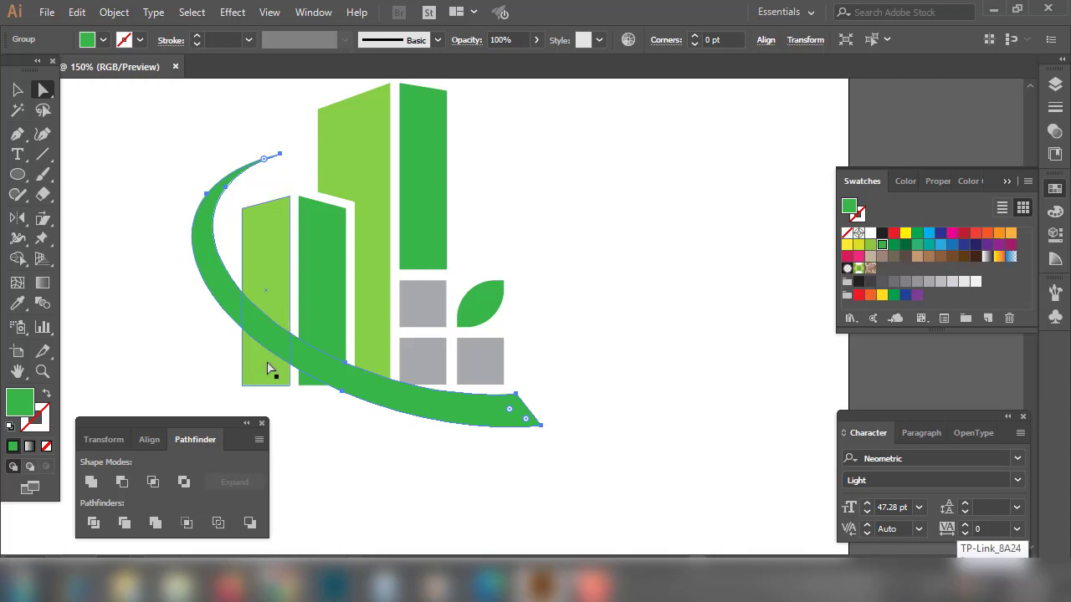
pyautogui.click(114, 11)
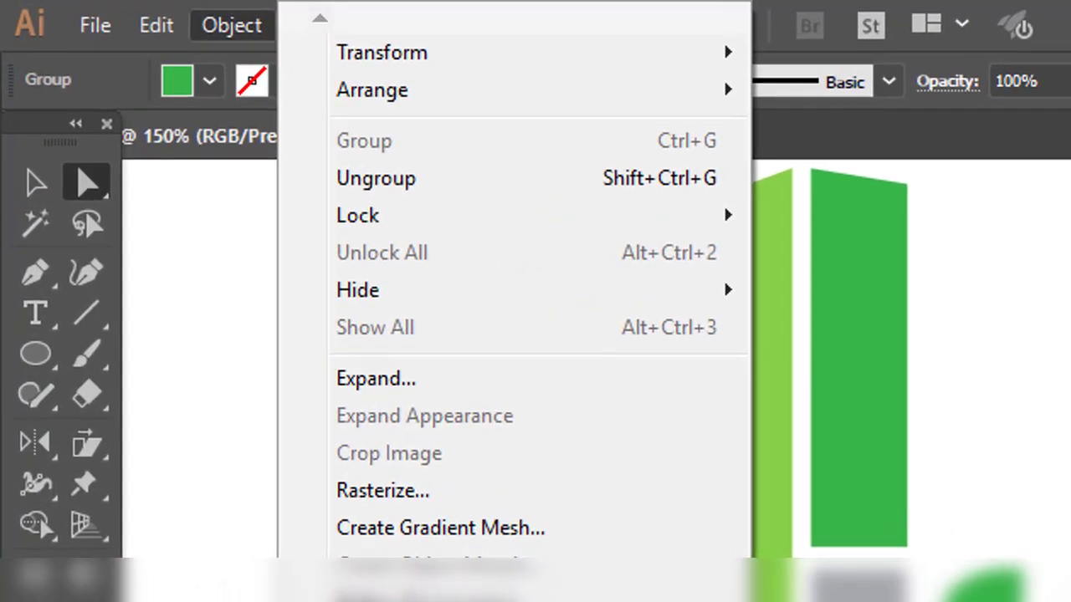
pyautogui.moveTo(255, 448)
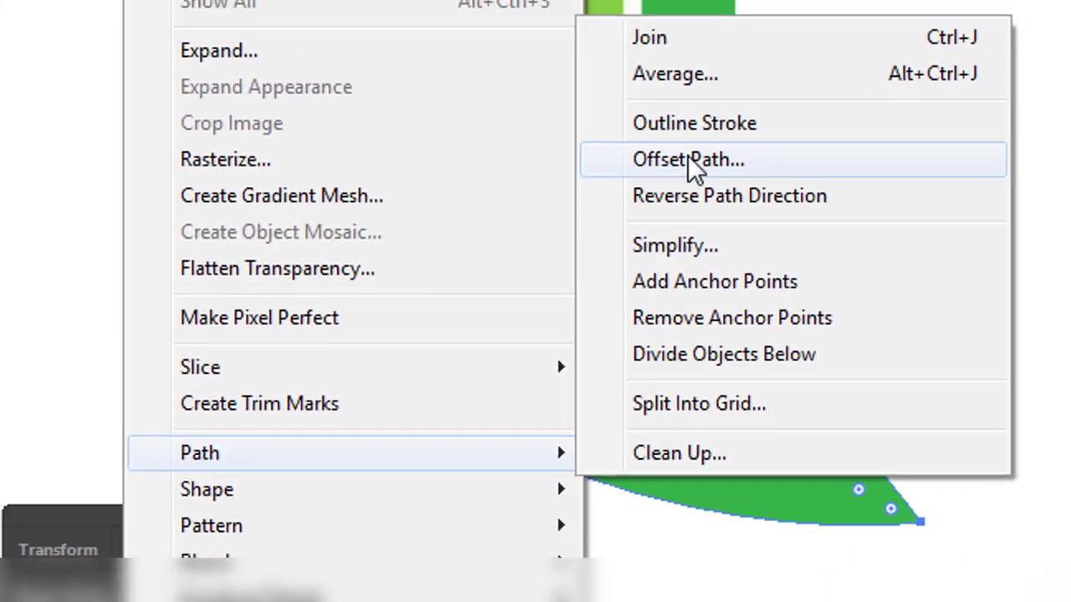
pyautogui.click(845, 429)
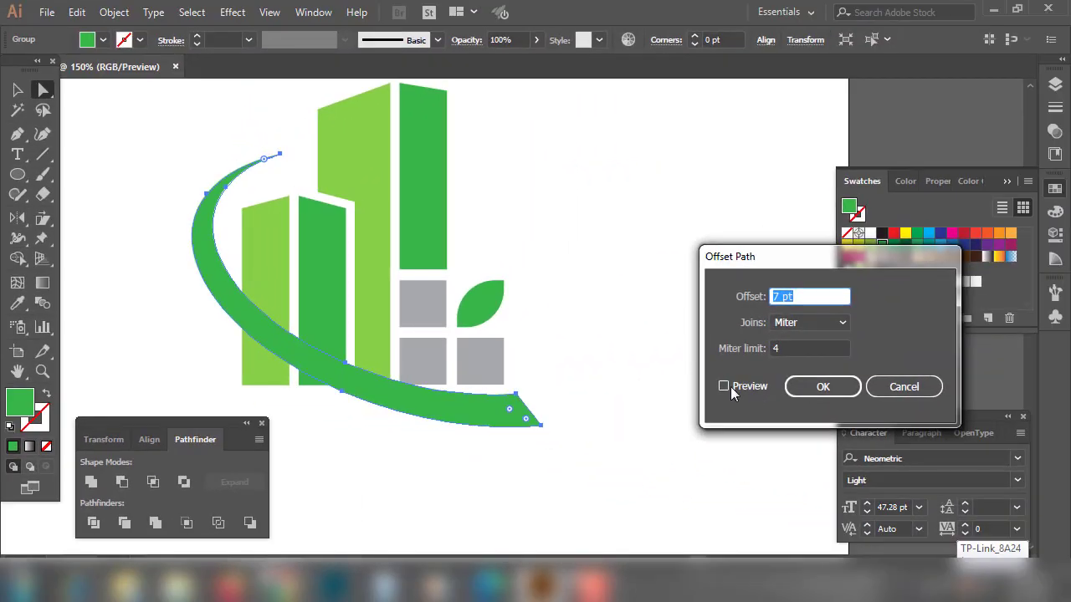
pyautogui.click(725, 386)
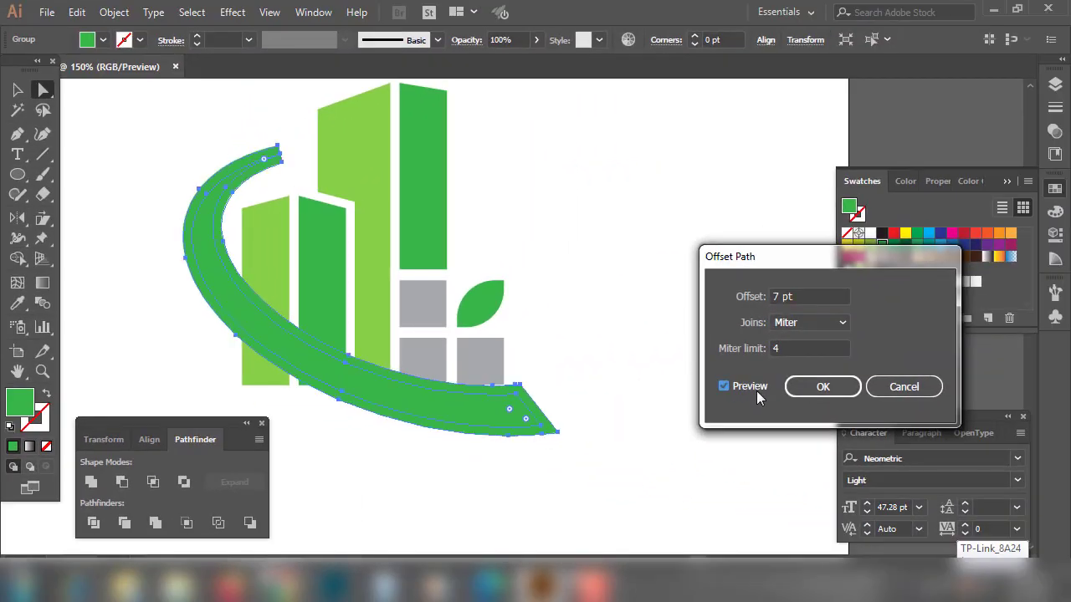
pyautogui.click(831, 390)
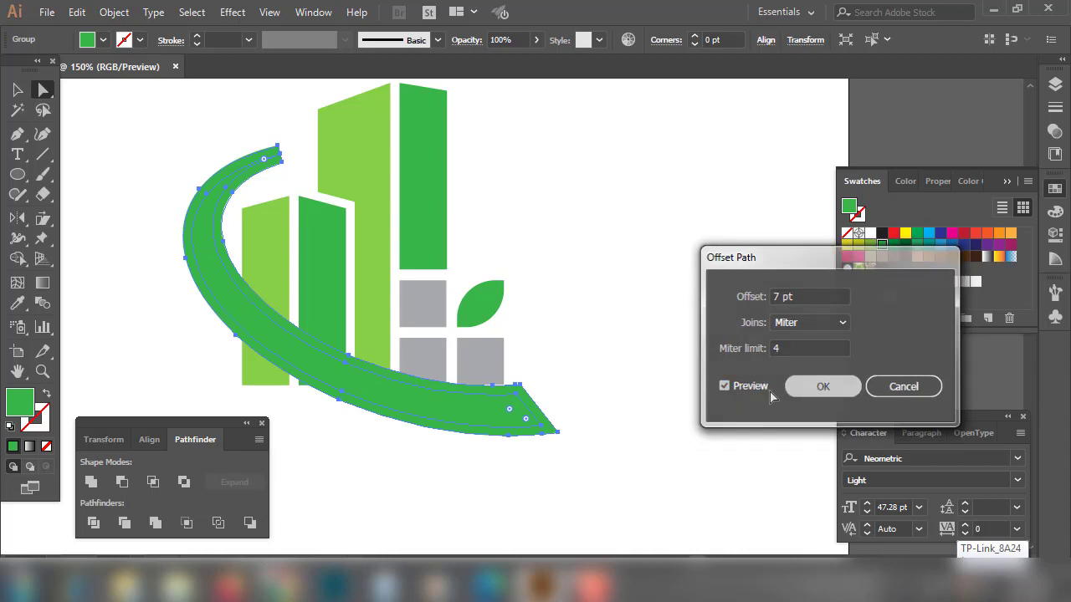
# - Divide the two short bars and the tall light green bar with the swoosh's offset outline using Pathfinder
pyautogui.keyDown('shift'); pyautogui.click(273, 268); pyautogui.keyUp('shift')
pyautogui.keyDown('shift'); pyautogui.click(331, 291); pyautogui.keyUp('shift')
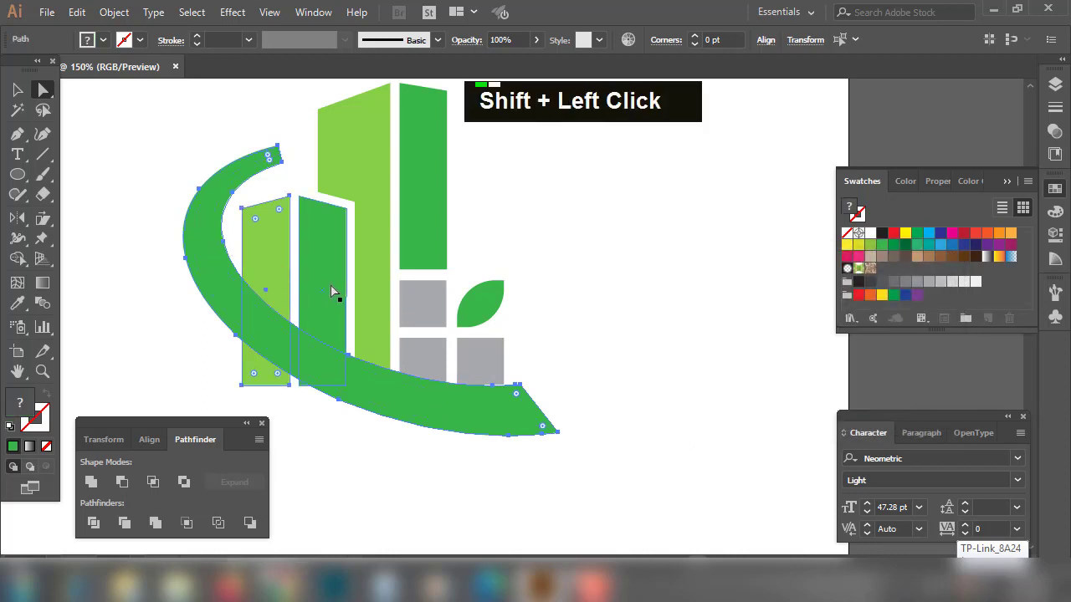
pyautogui.keyDown('shift'); pyautogui.click(373, 316); pyautogui.keyUp('shift')
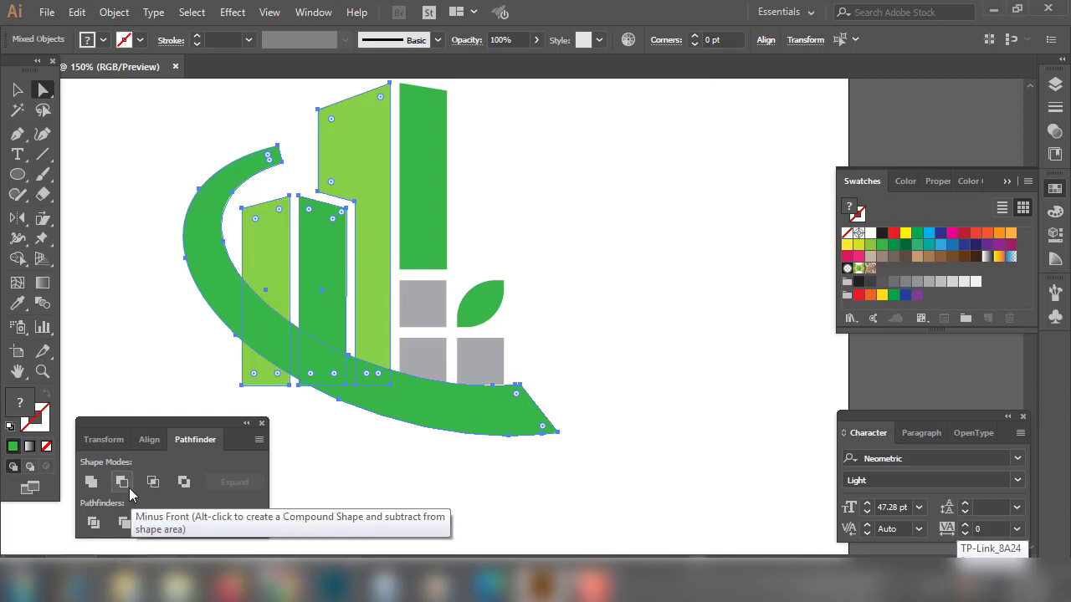
pyautogui.click(93, 525)
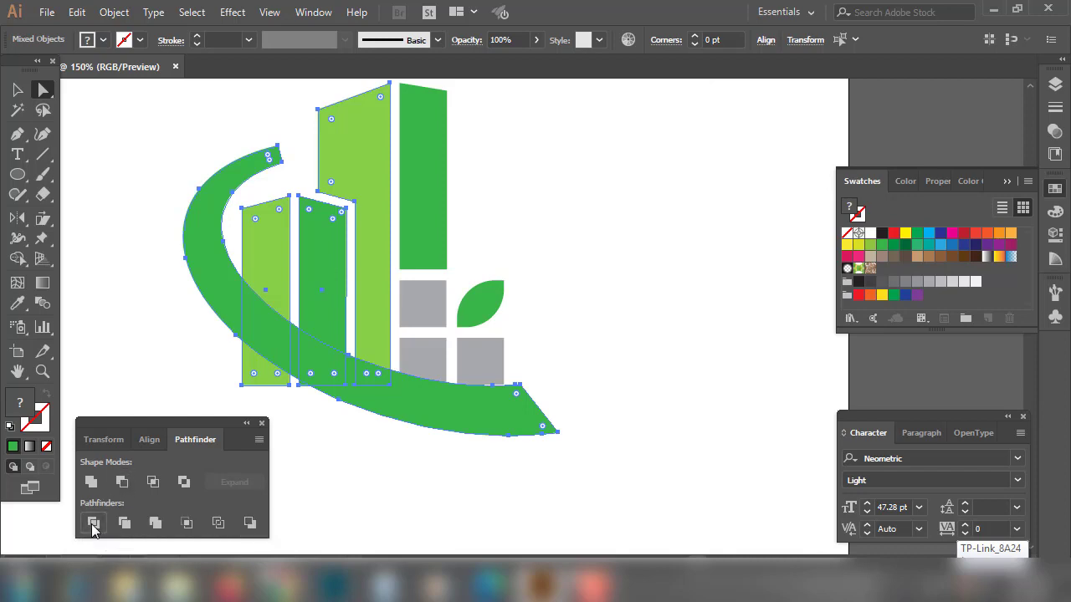
pyautogui.click(588, 465)
# - Delete the divided offset pieces that lie outside the bars around the swoosh
pyautogui.click(552, 439)
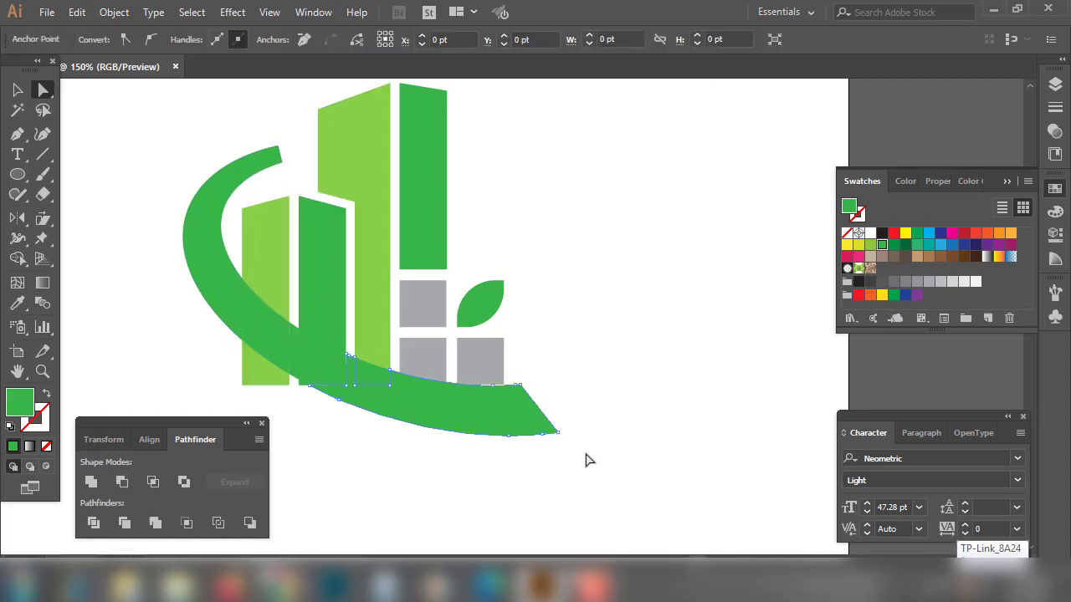
pyautogui.press('Delete')
pyautogui.press('Delete')
pyautogui.press('Delete')
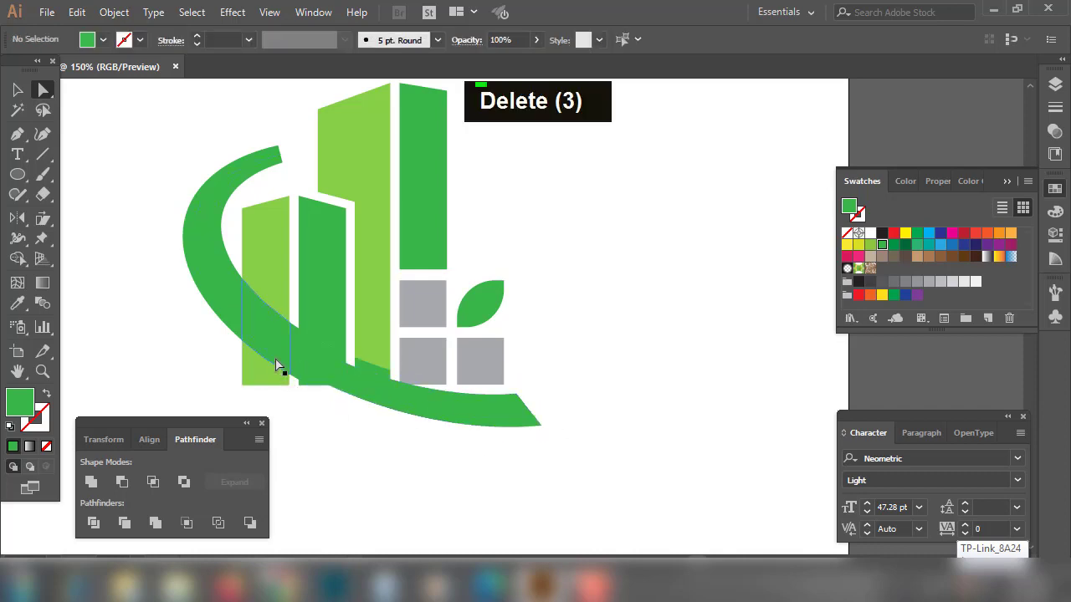
pyautogui.click(198, 286)
pyautogui.press('Delete')
pyautogui.press('Delete')
pyautogui.press('Delete')
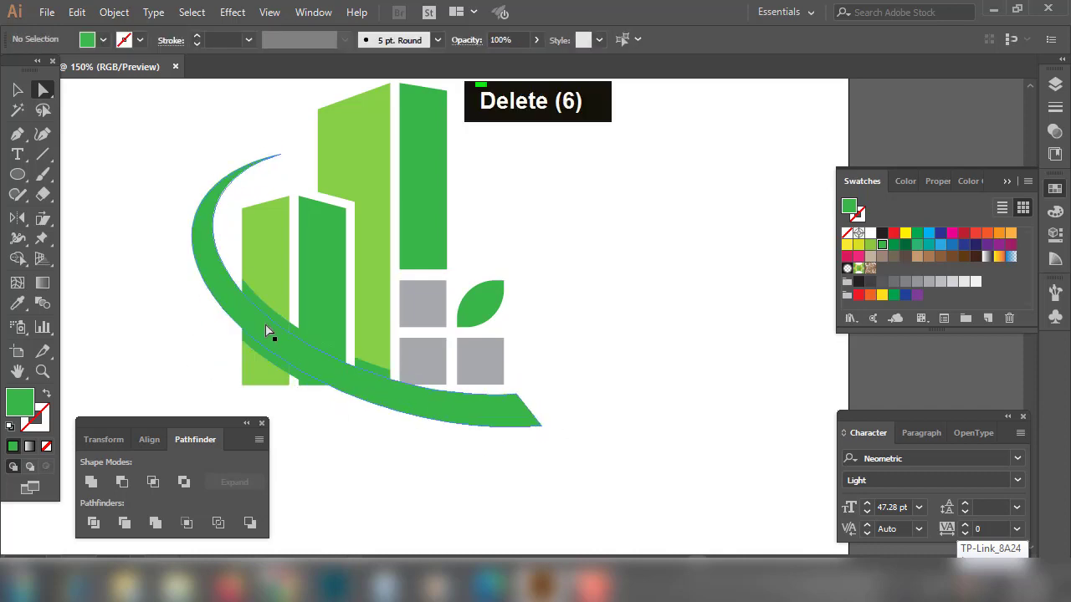
# - Delete the offset pieces overlapping the two short bars to open a gap between them and the swoosh
pyautogui.click(273, 320)
pyautogui.press('Delete')
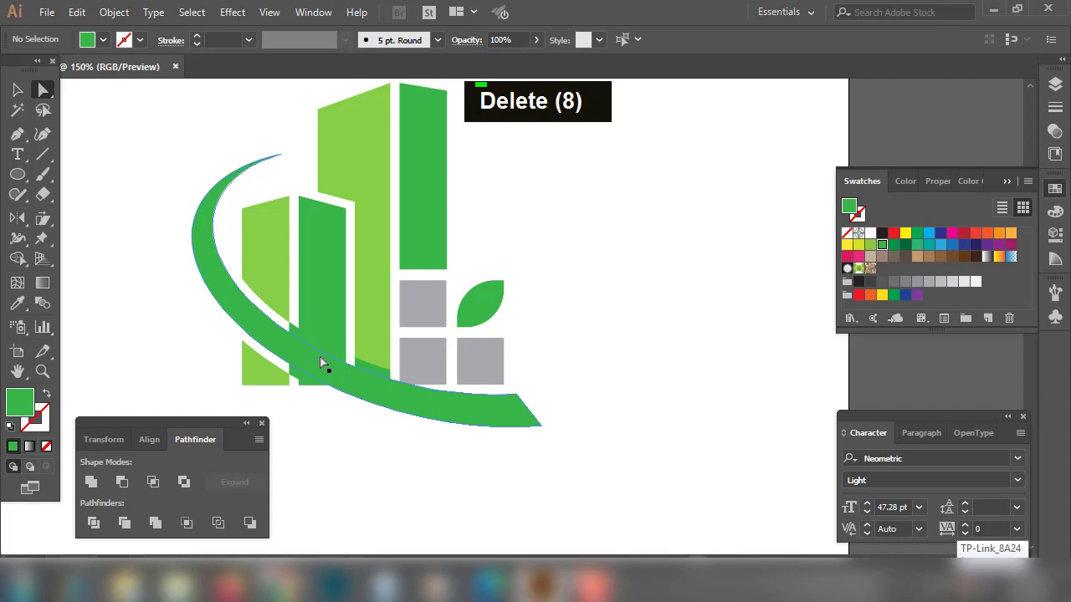
pyautogui.click(325, 354)
pyautogui.press('Delete')
pyautogui.press('Delete')
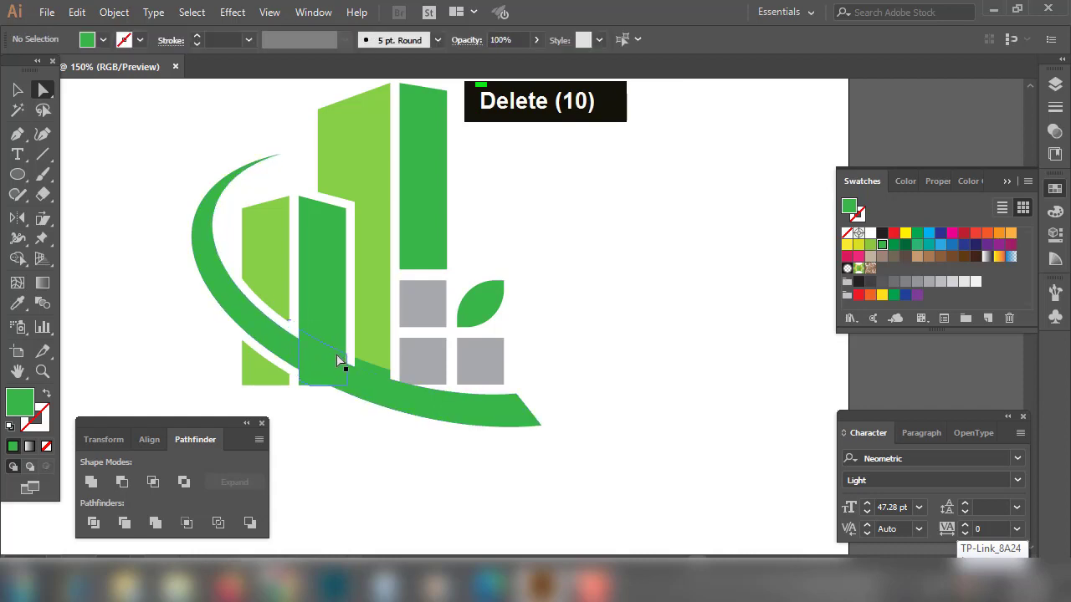
pyautogui.click(346, 364)
pyautogui.press('Delete')
pyautogui.press('Delete')
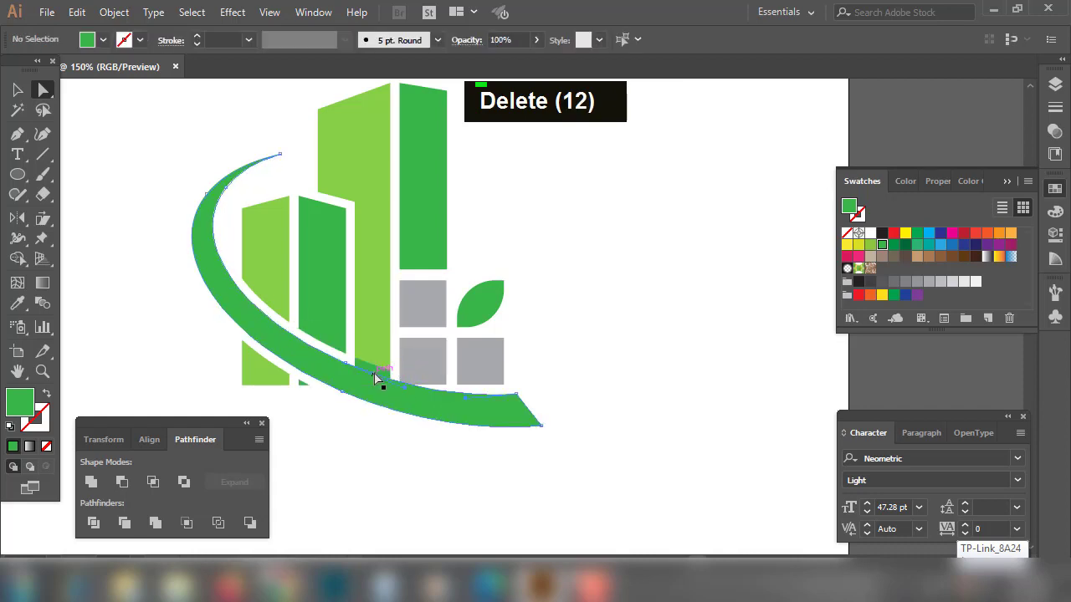
pyautogui.press('Delete')
pyautogui.press('Delete')
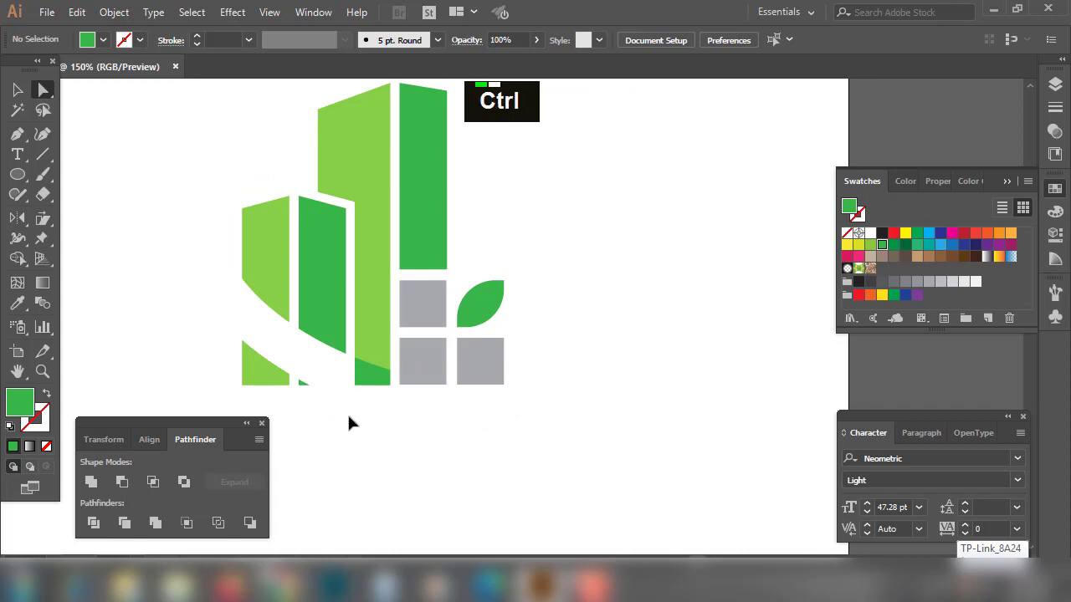
pyautogui.hotkey('ctrl', 'z')
pyautogui.keyDown('ctrl'); pyautogui.click(357, 420); pyautogui.keyUp('ctrl')
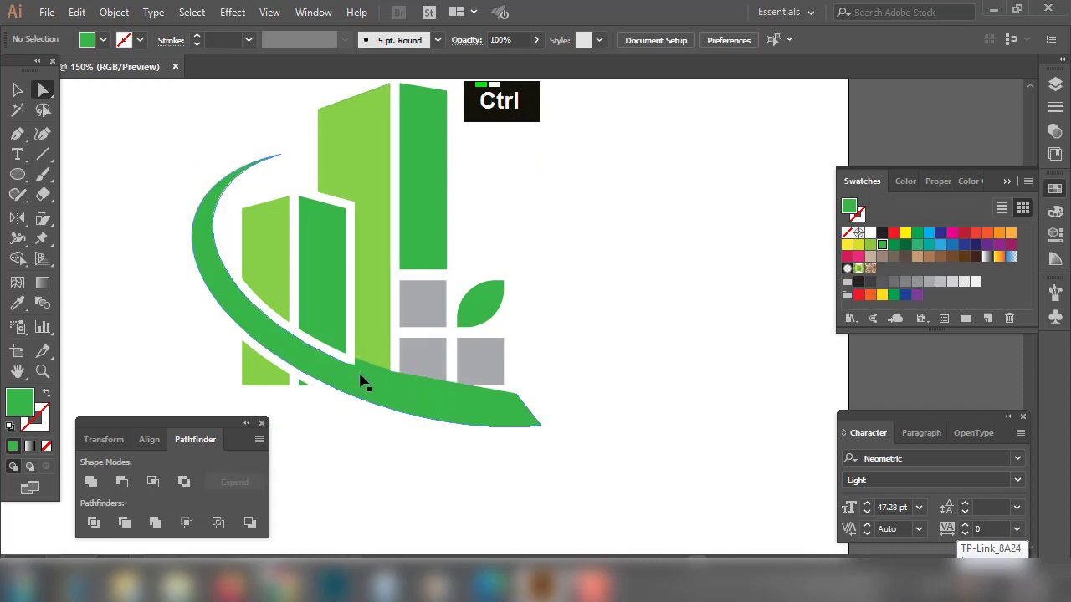
pyautogui.hotkey('ctrl', 'z')
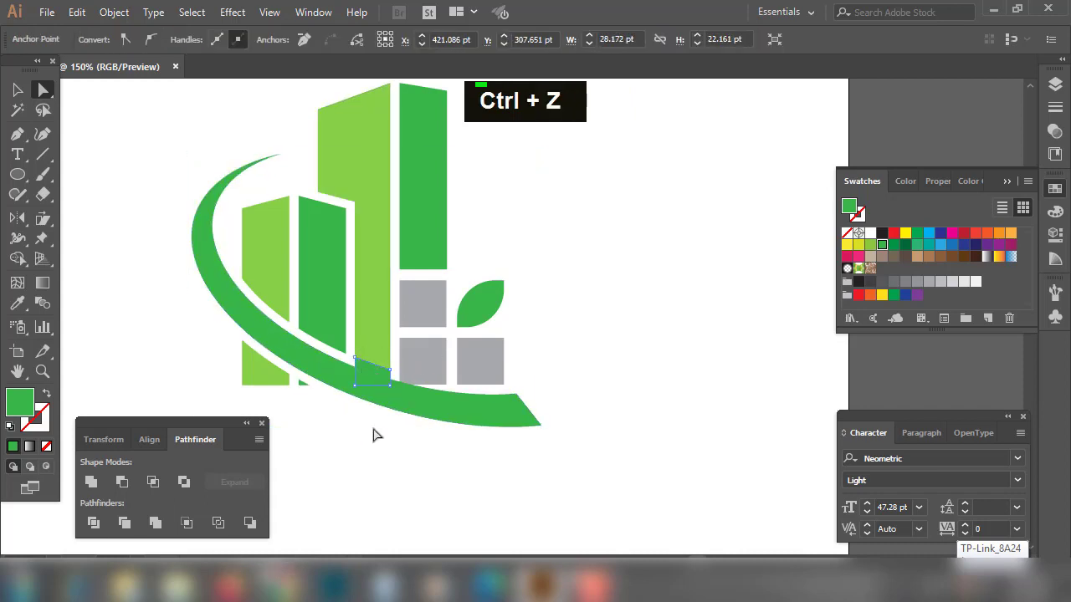
# - Delete the offset piece at the base of the tall light green bar and the short bars' leftover pieces below the swoosh
pyautogui.press('Delete')
pyautogui.press('Delete')
pyautogui.press('Delete')
pyautogui.press('Delete')
pyautogui.press('Delete')
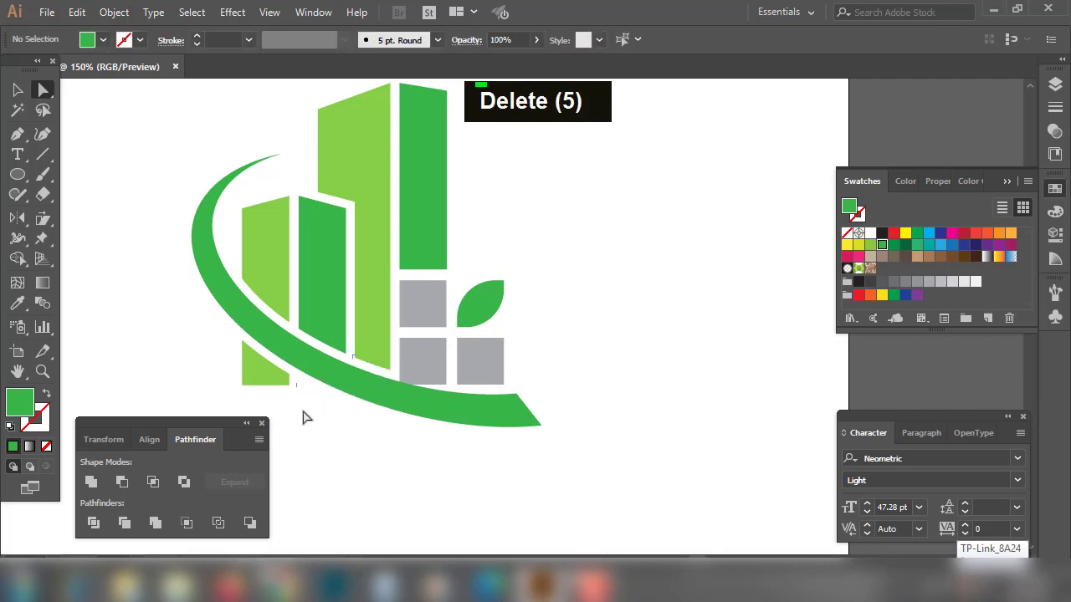
pyautogui.click(273, 384)
pyautogui.press('Delete')
pyautogui.press('Delete')
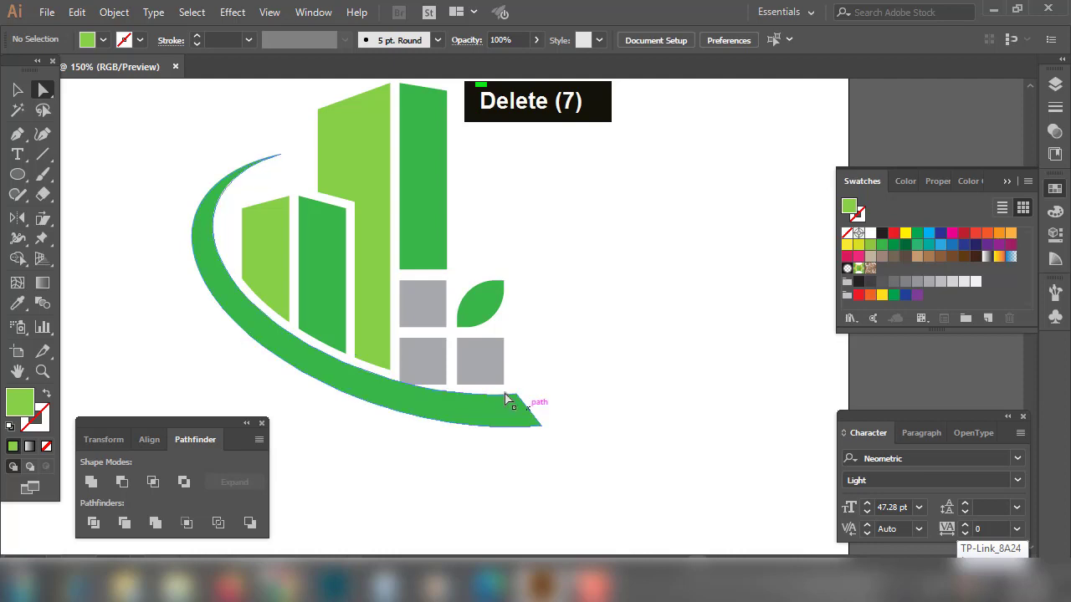
# - Scale down the gray squares and leaf slightly so they clear the swoosh
pyautogui.click(20, 89)
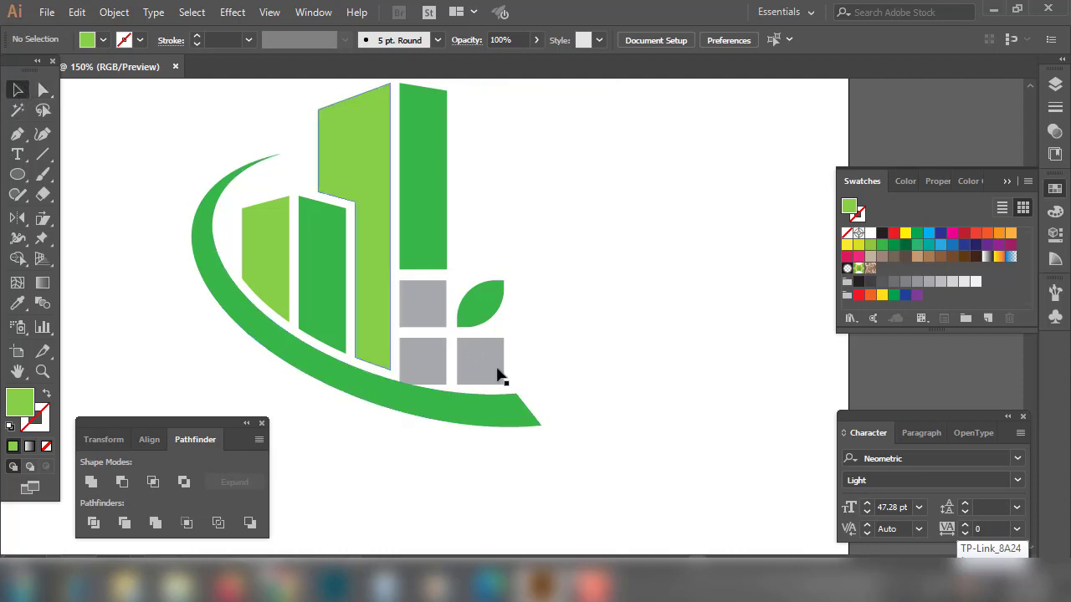
pyautogui.click(430, 315)
pyautogui.moveTo(456, 384)
pyautogui.mouseDown()
pyautogui.moveTo(456, 406)
pyautogui.moveTo(456, 375)
pyautogui.mouseUp()
pyautogui.doubleClick(666, 359)
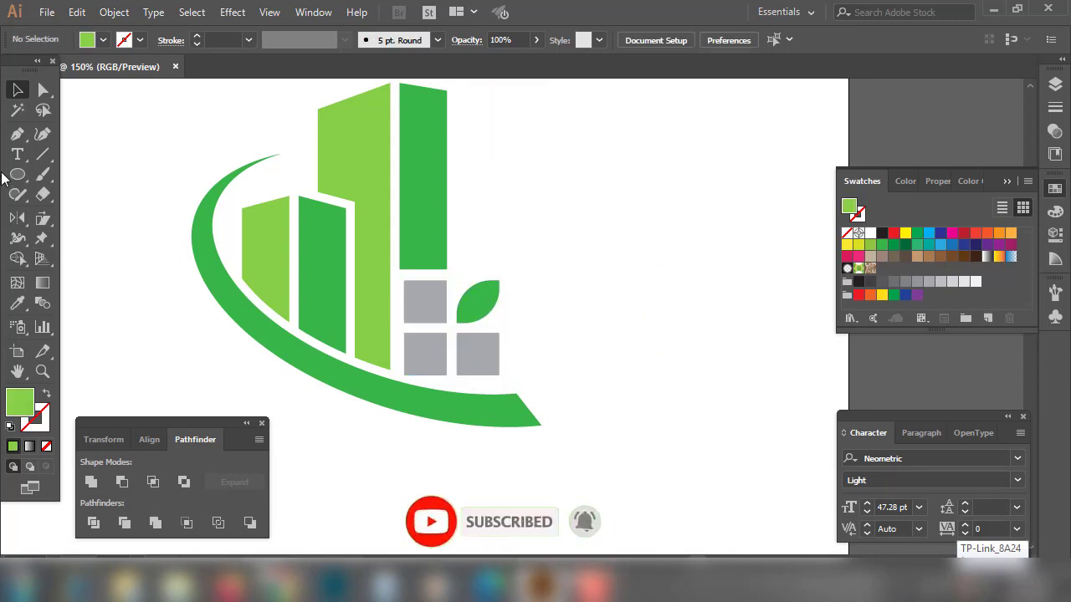
# - Draw a tapered curved shape with a slanted end below the swoosh using the Pen tool and fill it light green
pyautogui.click(17, 134)
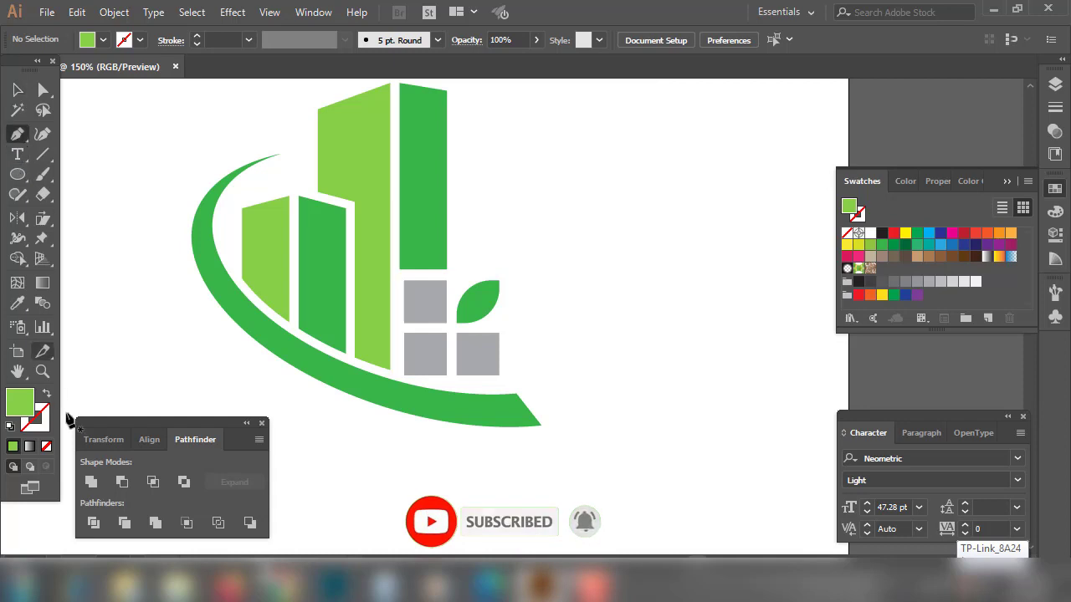
pyautogui.click(47, 393)
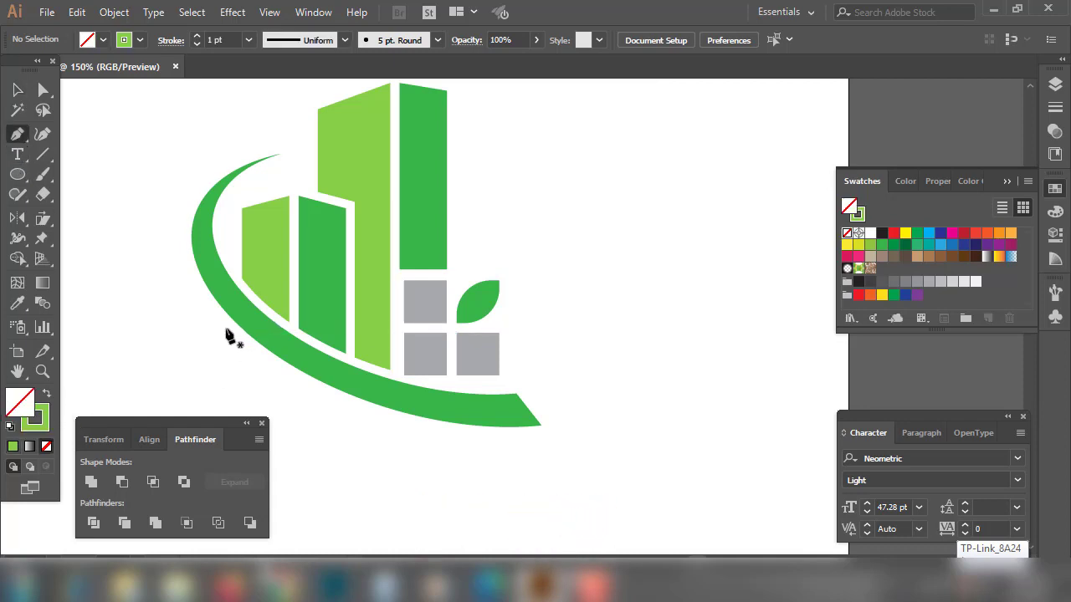
pyautogui.click(223, 333)
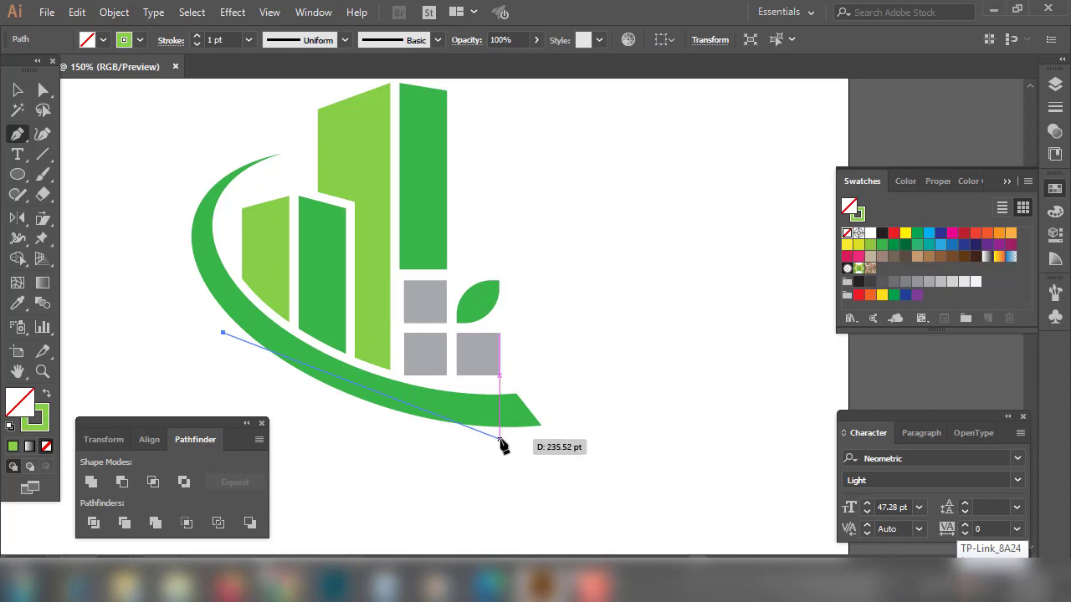
pyautogui.moveTo(505, 440); pyautogui.dragTo(671, 448)
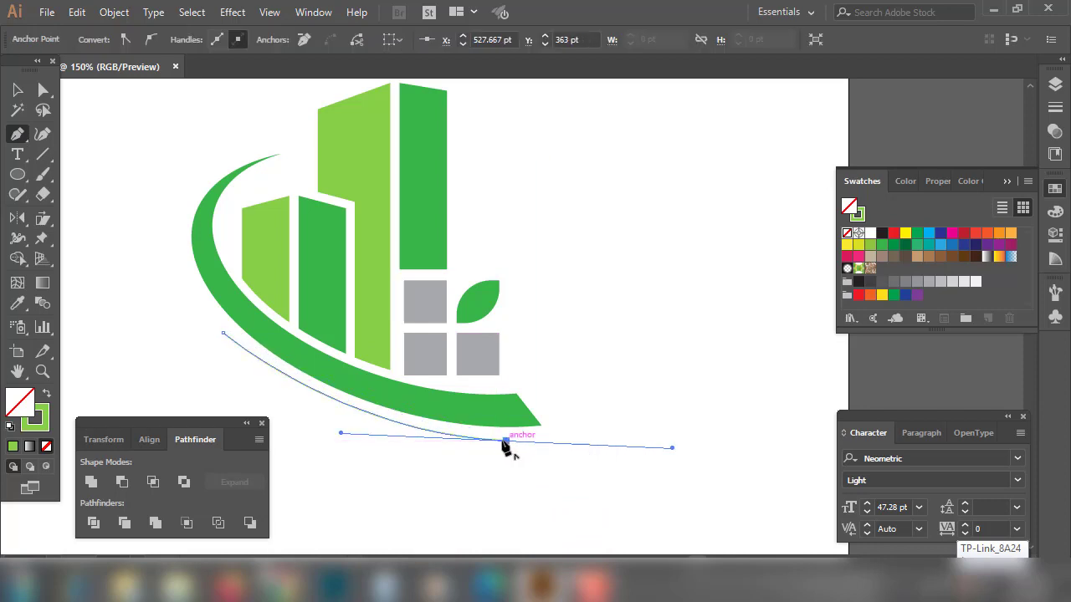
pyautogui.click(505, 441)
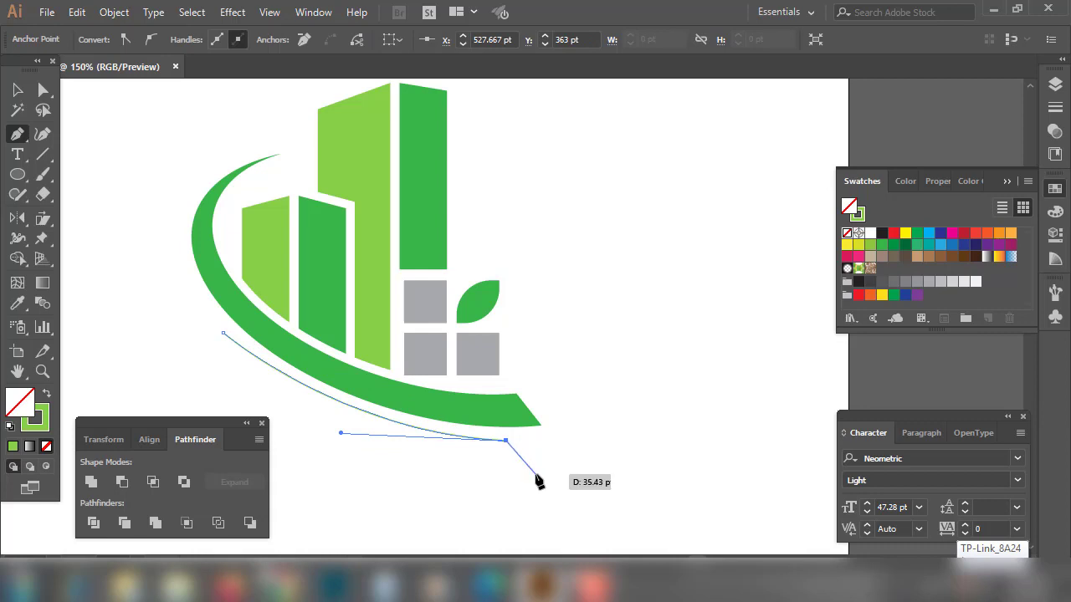
pyautogui.click(530, 469)
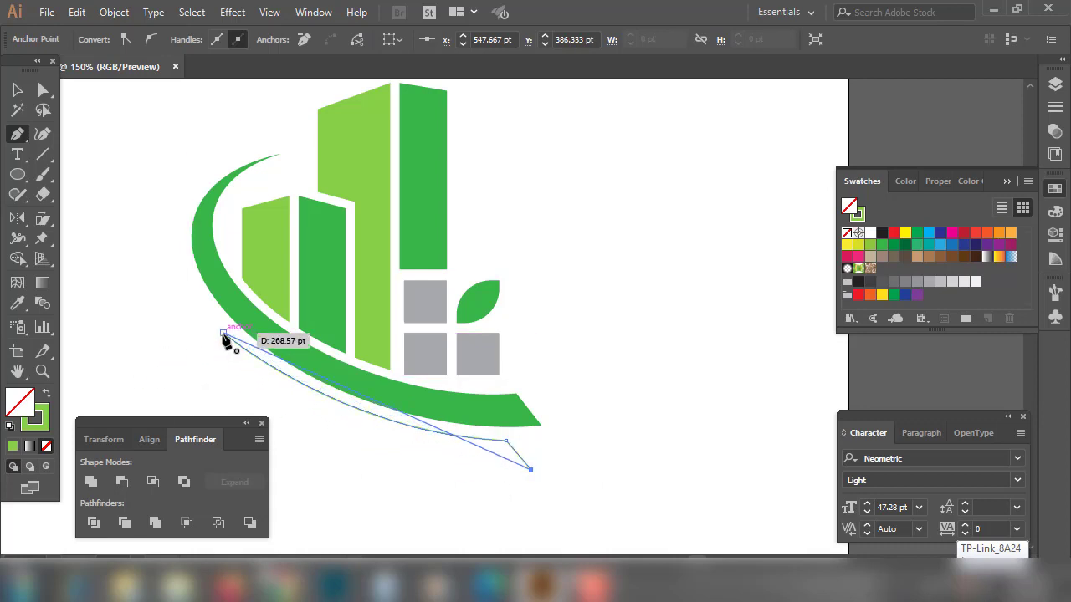
pyautogui.moveTo(223, 333); pyautogui.dragTo(109, 219)
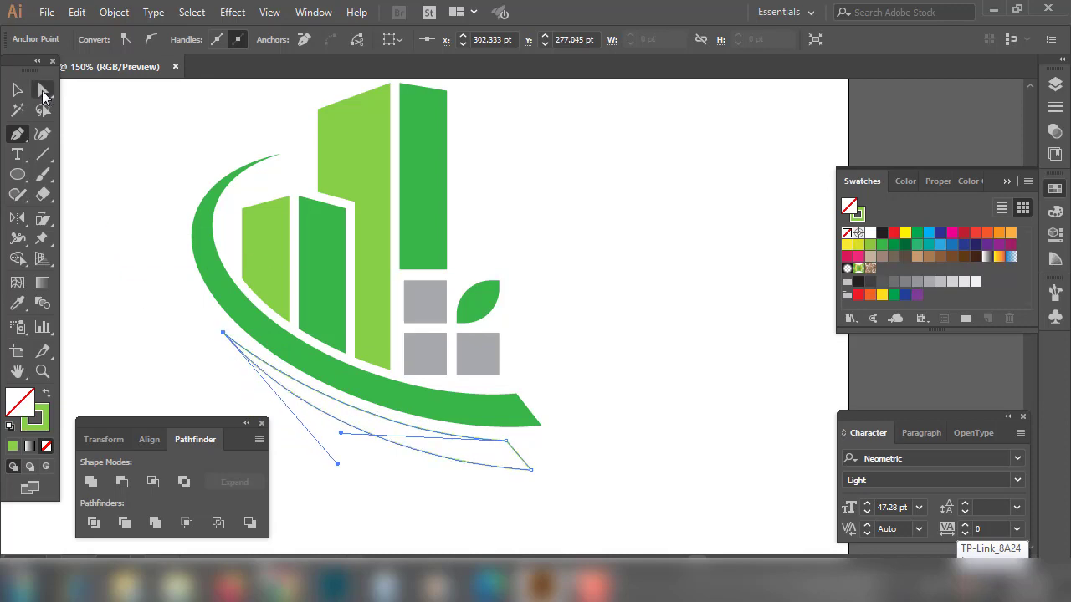
pyautogui.click(44, 90)
pyautogui.click(45, 396)
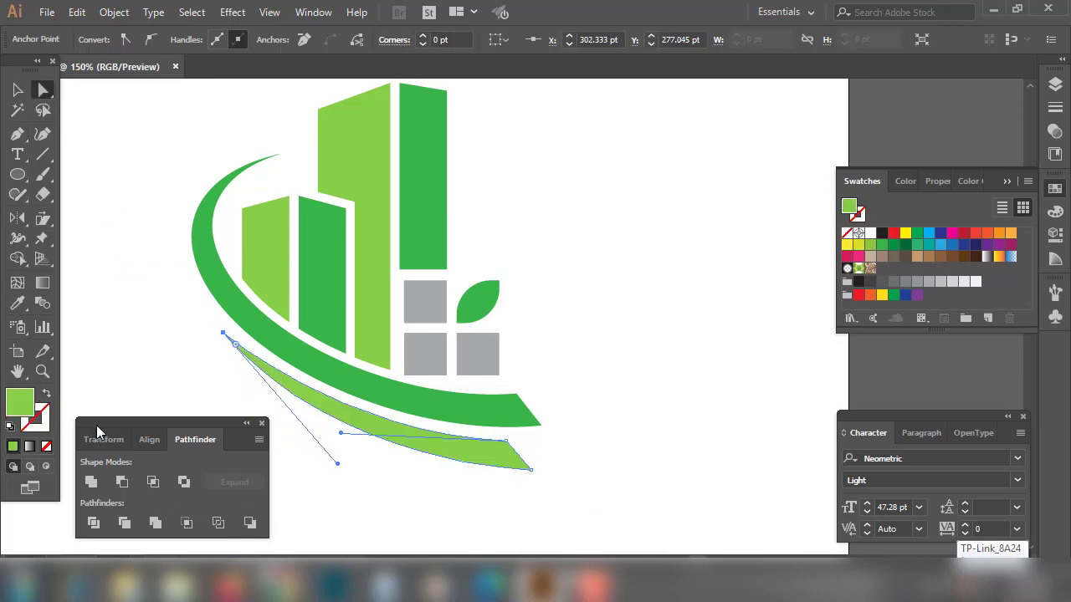